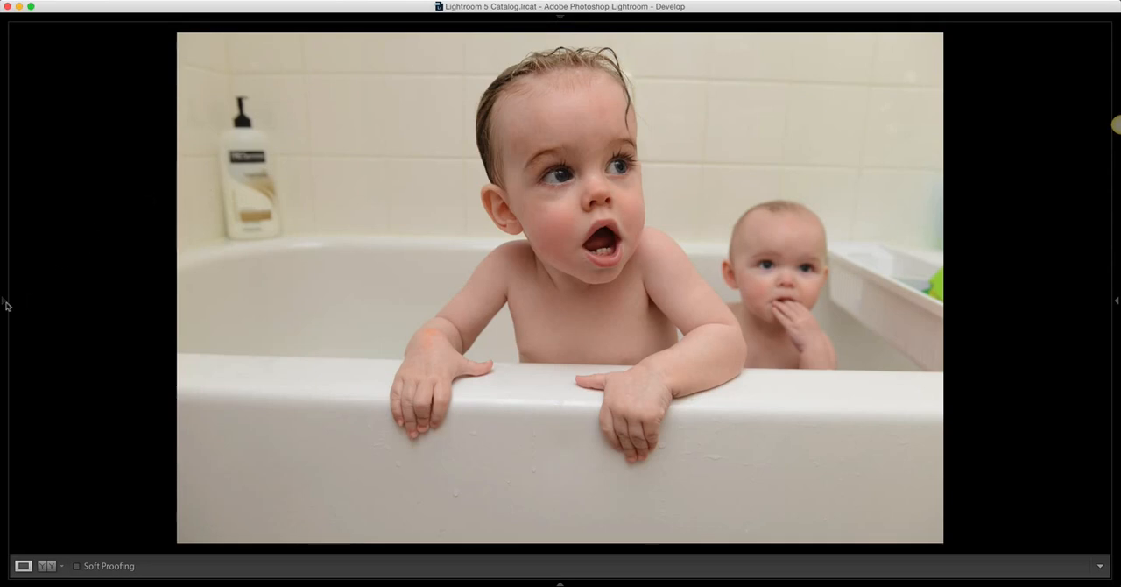
Display the photo info overlay with file and camera details on the image
mouse_move(4, 303)
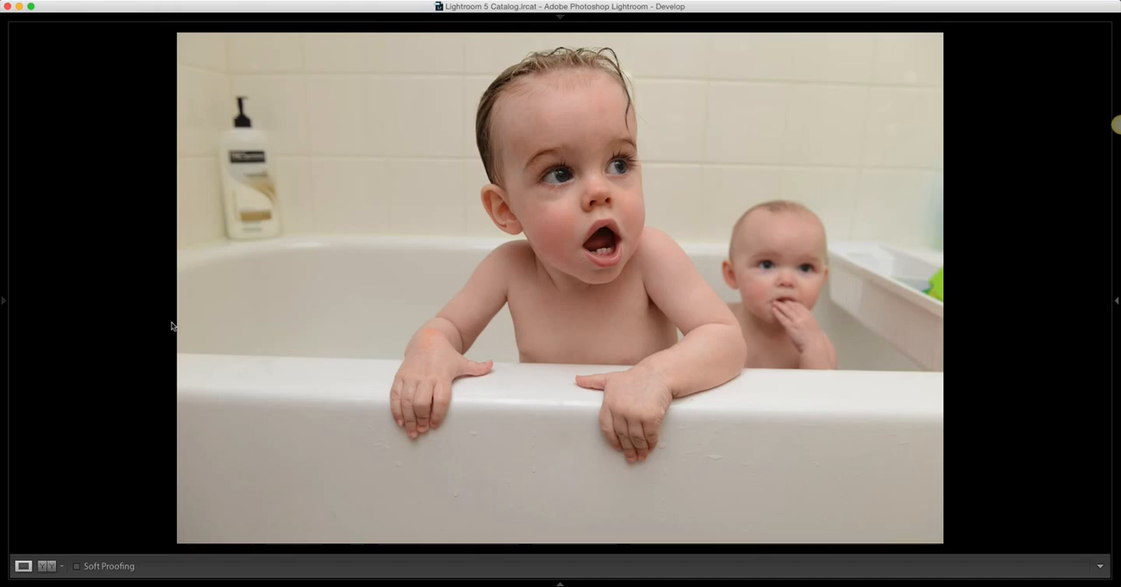
key("i")
key("i")
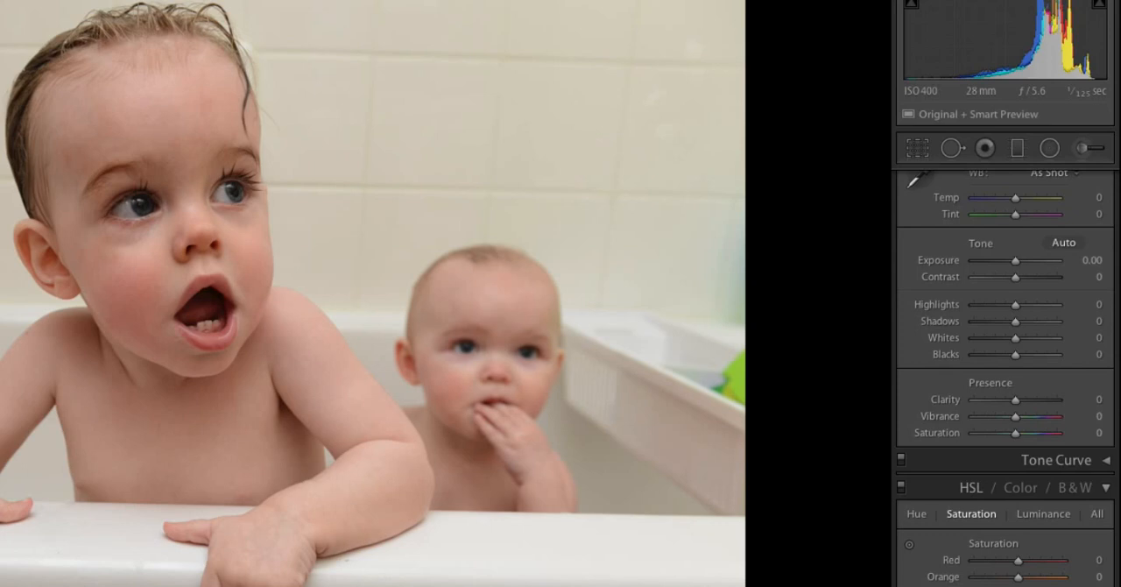
Cool the white balance by setting Temp to -20 and Tint to +5
left_click(1096, 202)
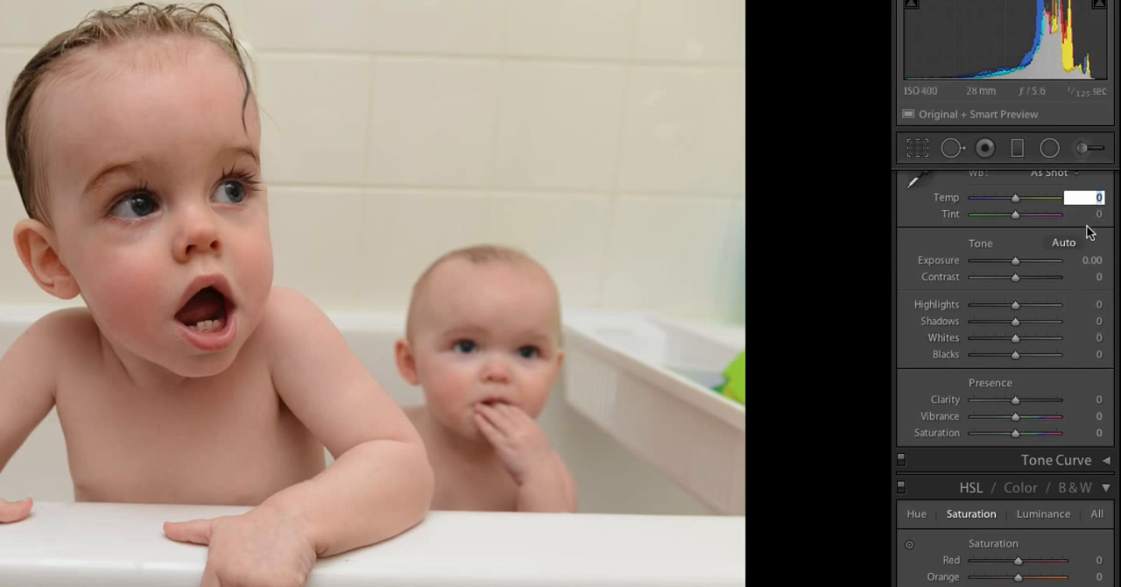
type("-20")
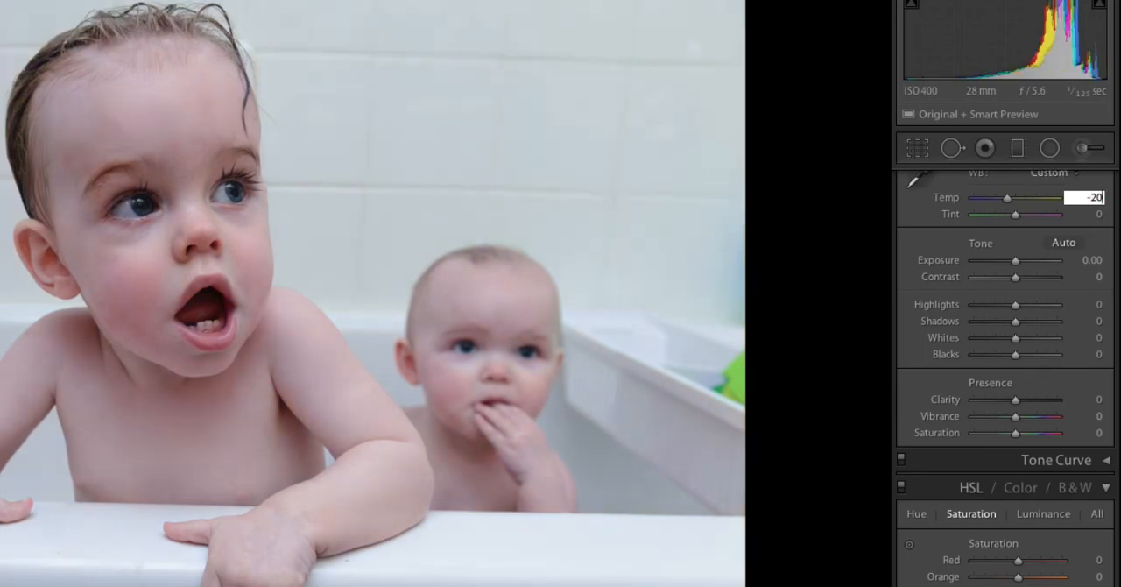
left_click(1090, 215)
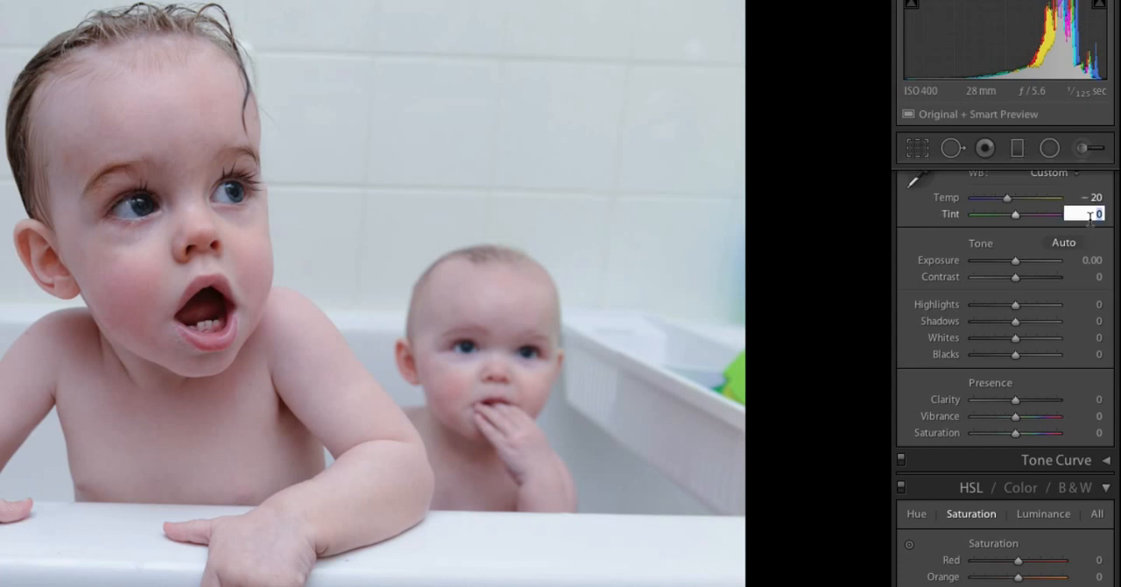
type("+5")
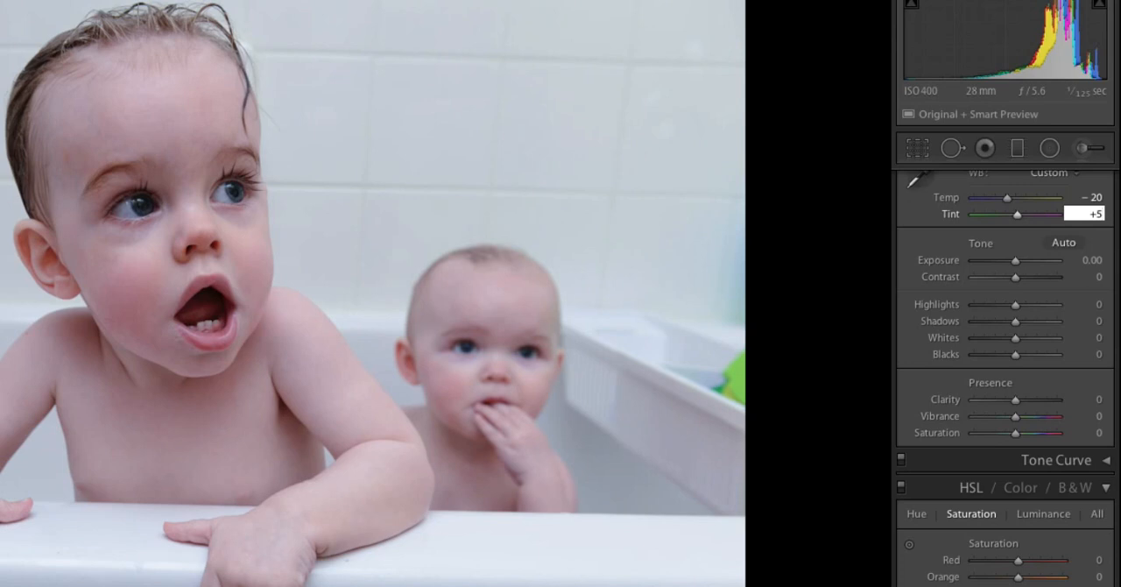
key("Tab")
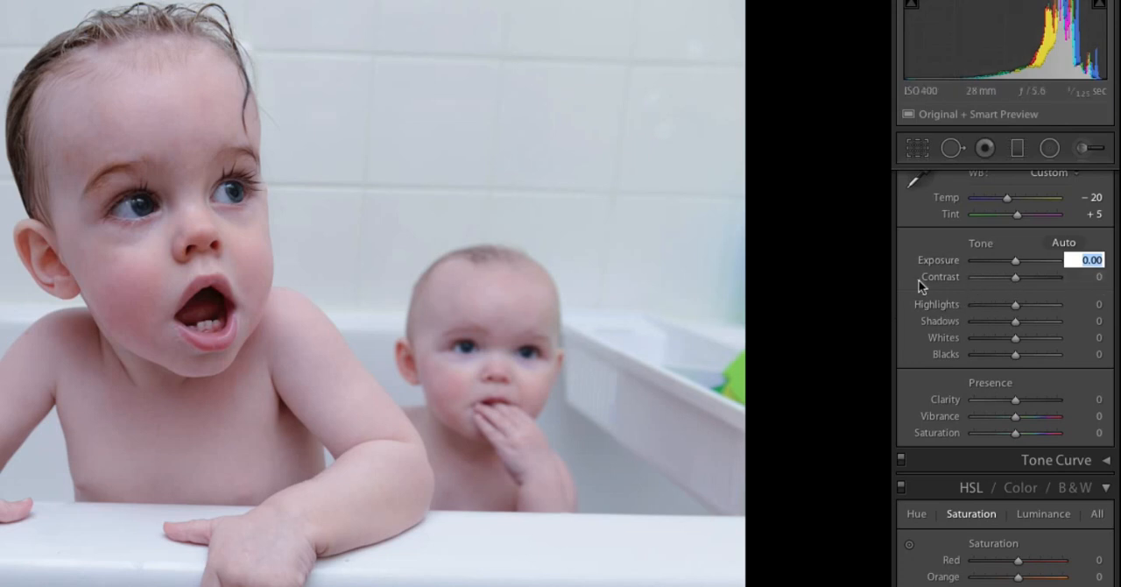
Set Highlights to -100 and Shadows to +100, resetting Shadows once to compare the effect
left_click(969, 303)
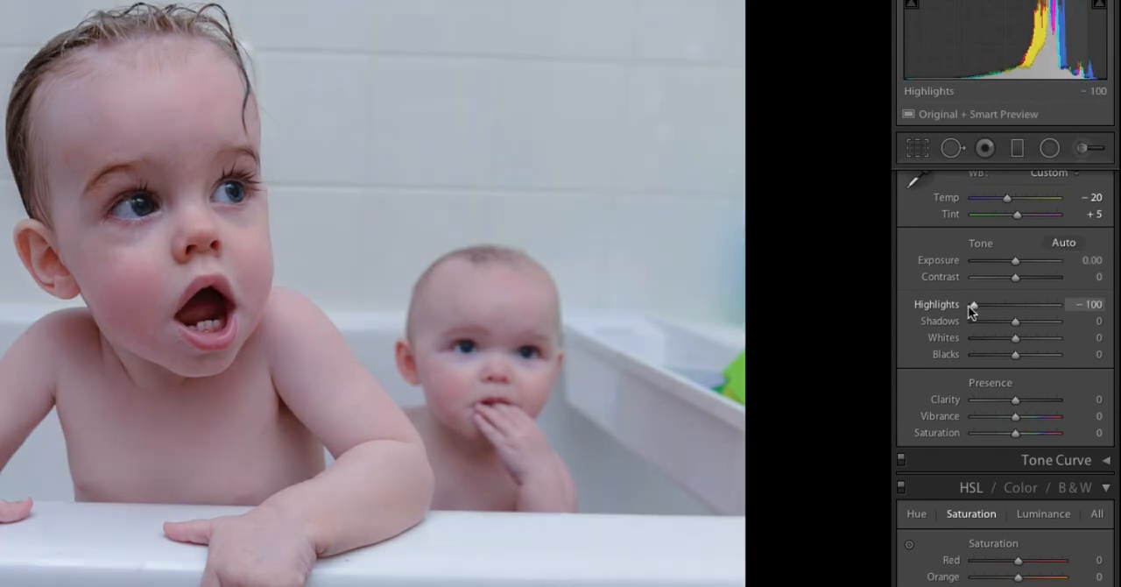
left_click_drag(1015, 323, 1078, 326)
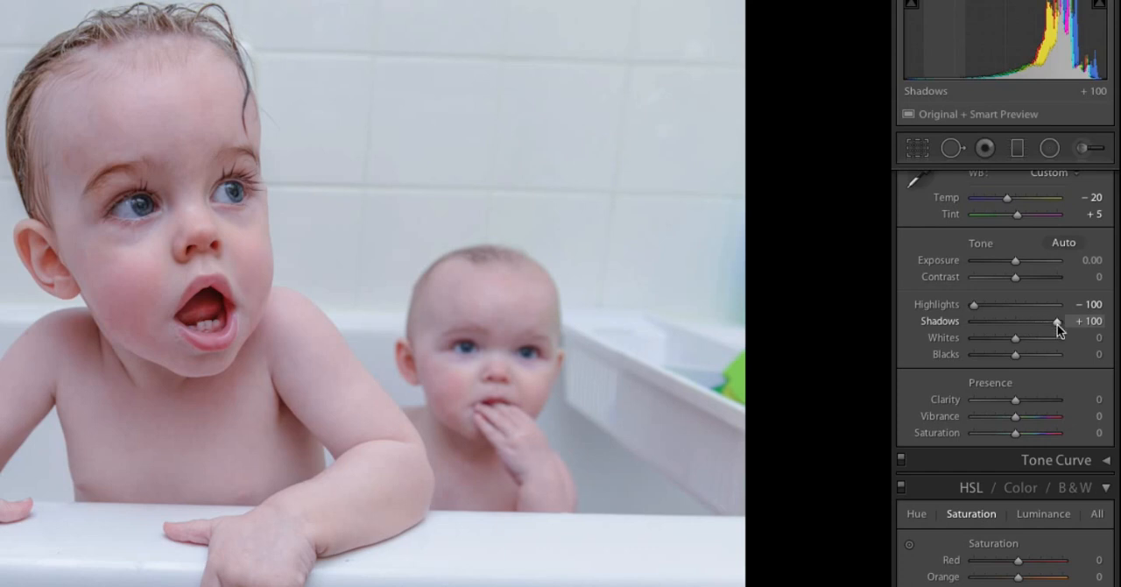
double_click(1055, 323)
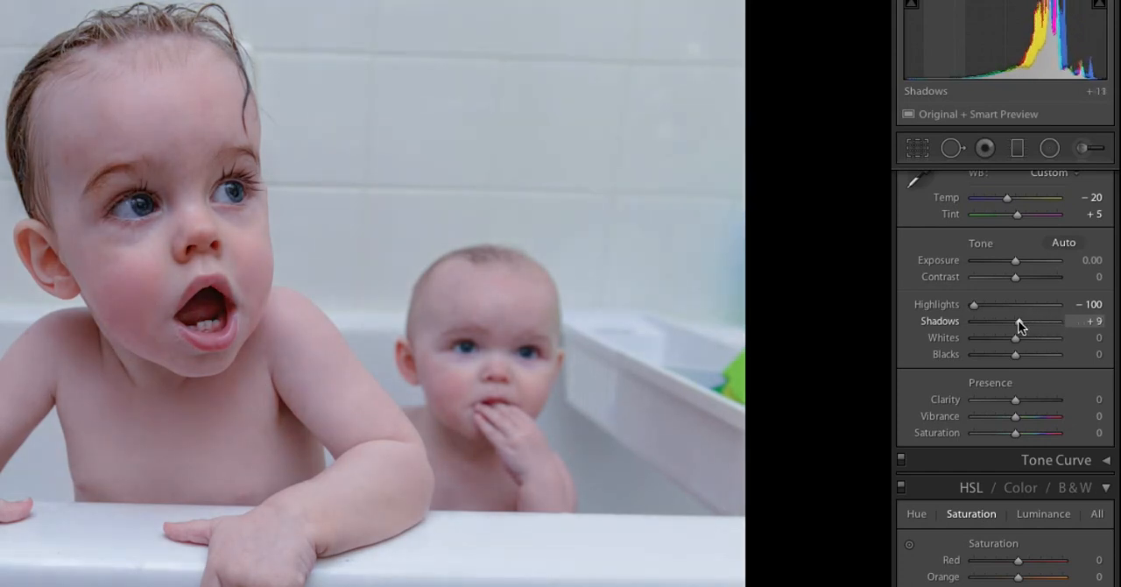
left_click_drag(1014, 322, 1094, 328)
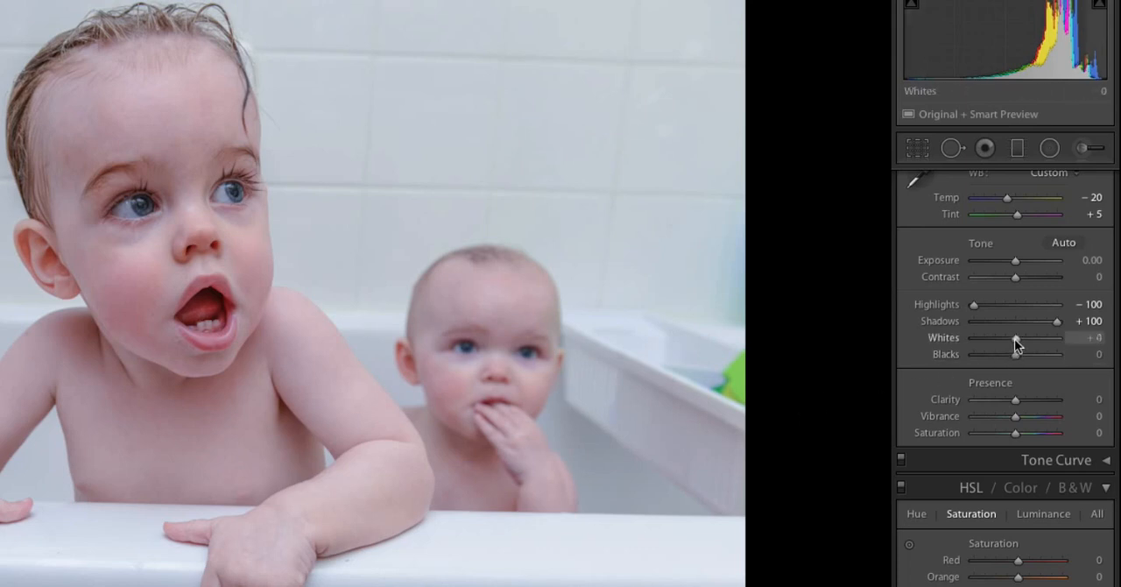
Raise Whites to +56 and lower Blacks to -44
left_click_drag(1014, 339, 1037, 343)
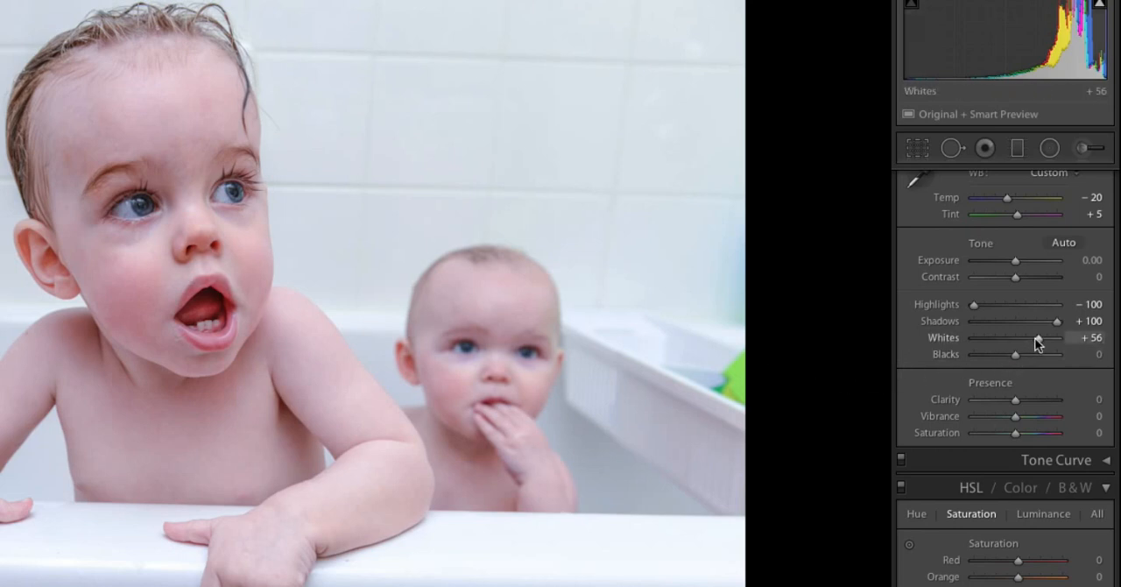
left_click_drag(1037, 341, 1007, 359)
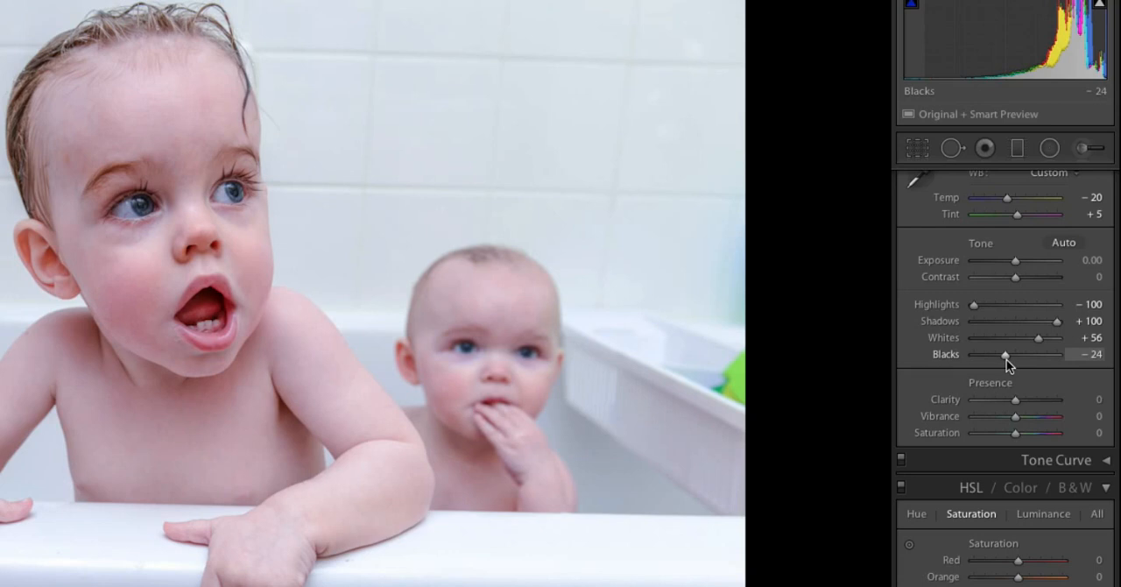
left_click_drag(1006, 359, 997, 369)
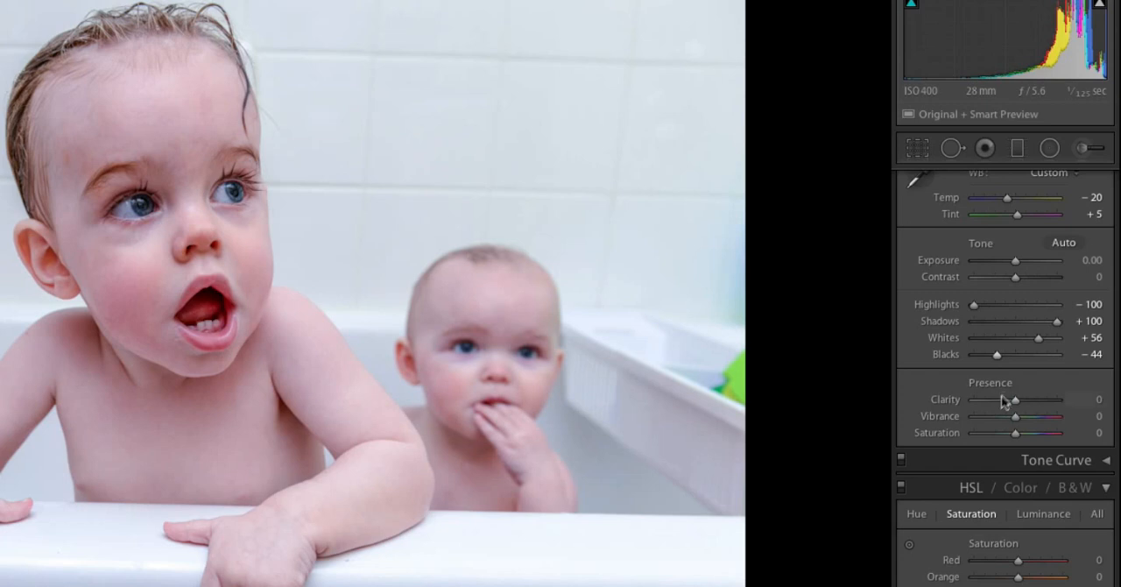
Set Clarity to +44 after trying softer values, and reduce the Red saturation to -2
mouse_move(1015, 401)
left_mouse_down()
mouse_move(1038, 400)
mouse_move(1009, 400)
left_mouse_up()
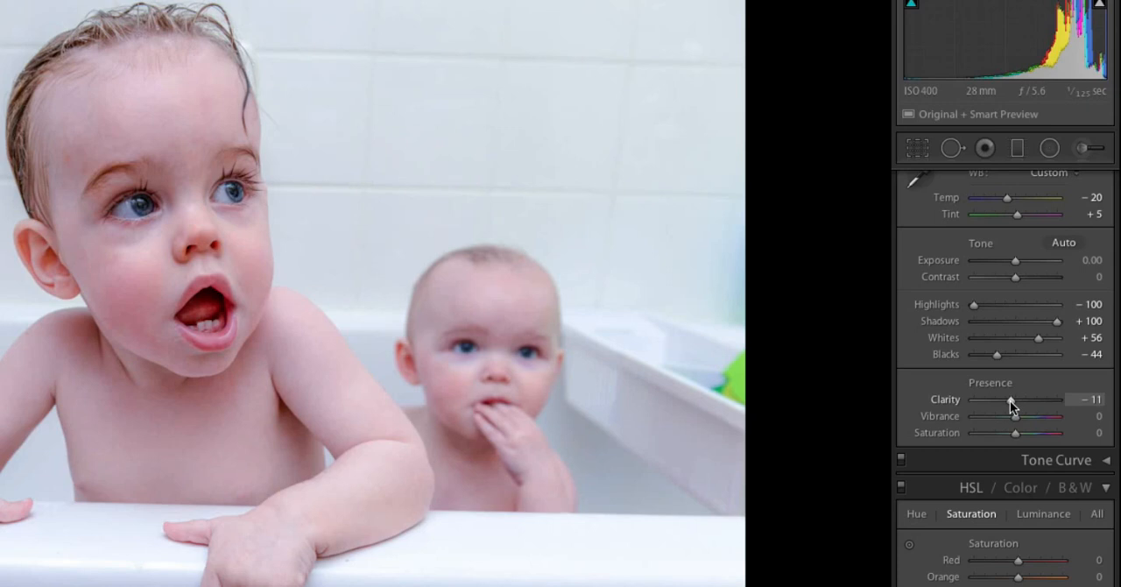
left_click_drag(1010, 400, 1025, 400)
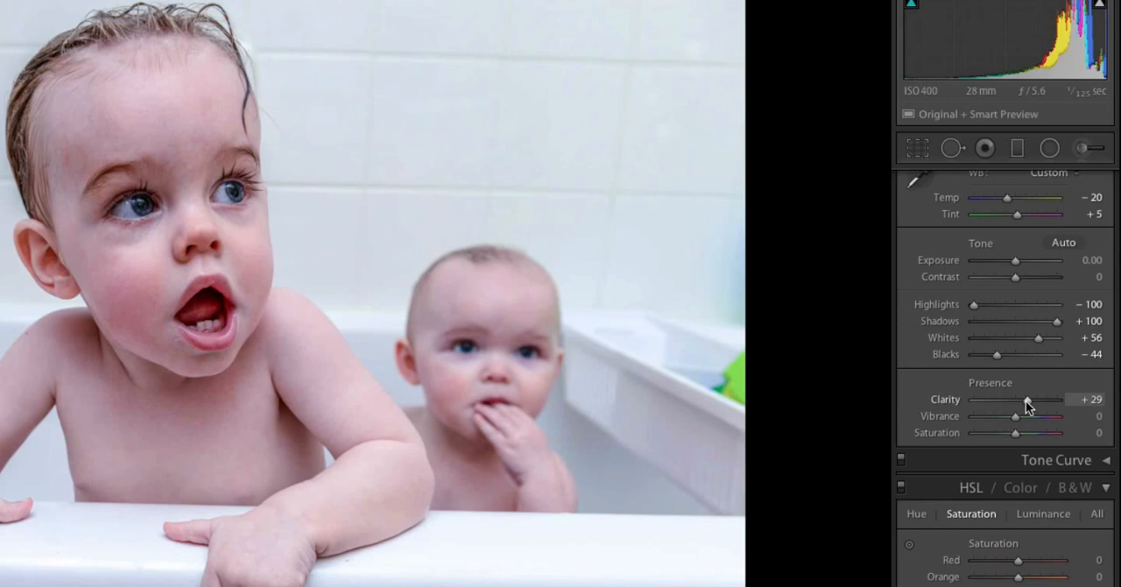
left_click_drag(1026, 400, 1032, 401)
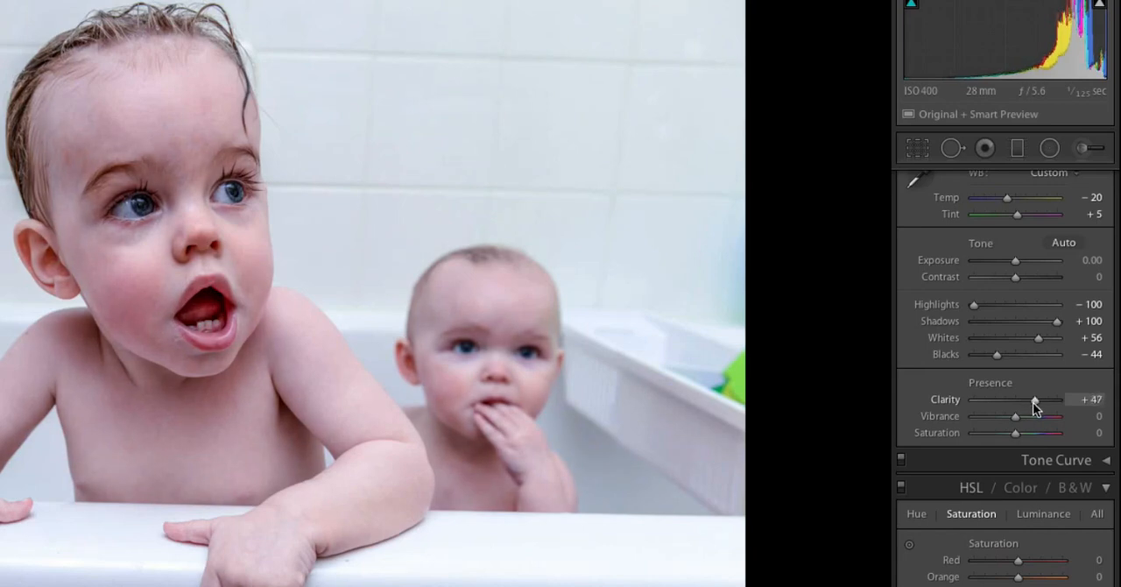
left_click_drag(1032, 405, 1031, 405)
scroll(1029, 415, "down", 5)
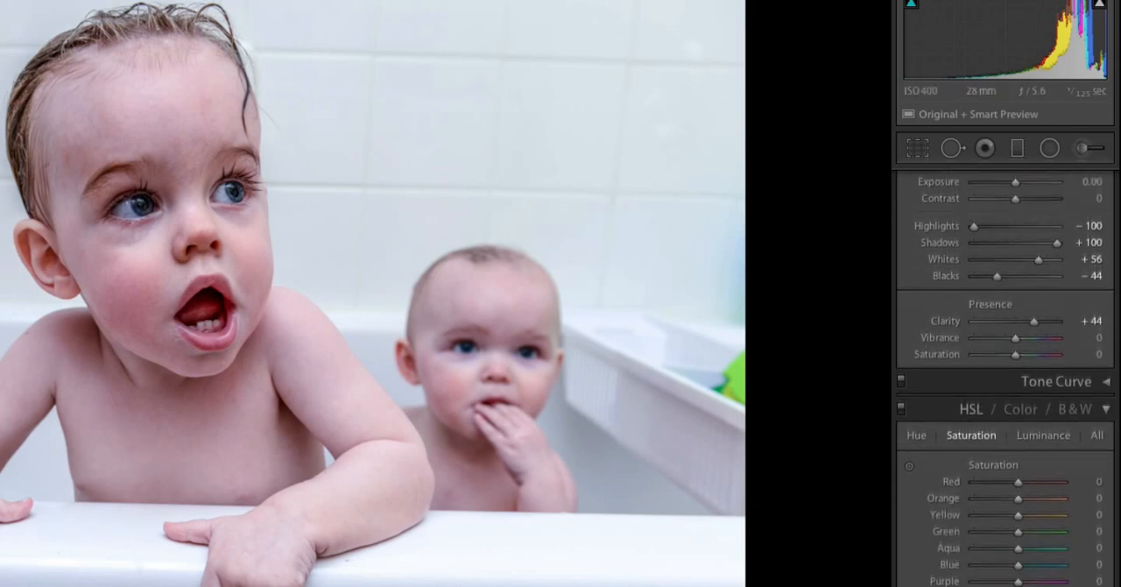
left_click_drag(1020, 416, 1017, 418)
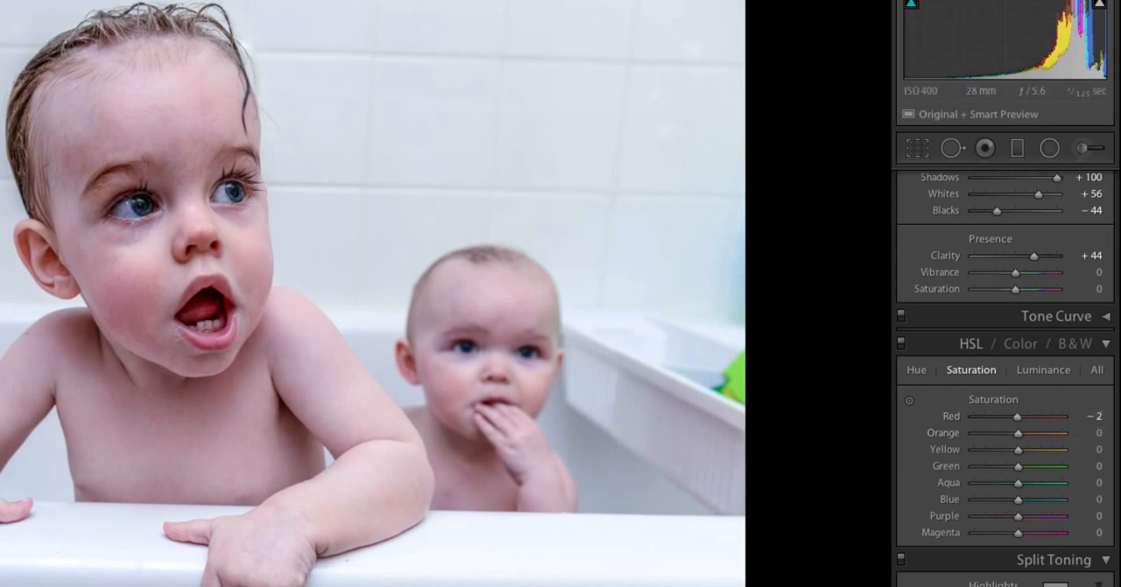
Set the Sharpening Amount to 37 in the Detail settings
scroll(1118, 438, "down", 1)
scroll(1108, 517, "down", 10)
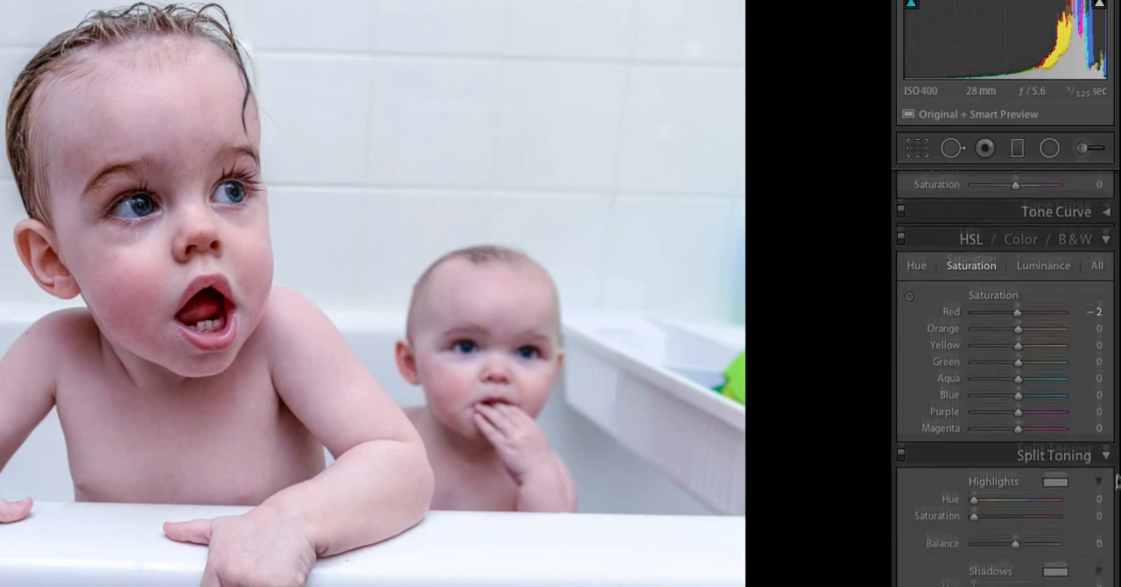
scroll(1108, 550, "down", 4)
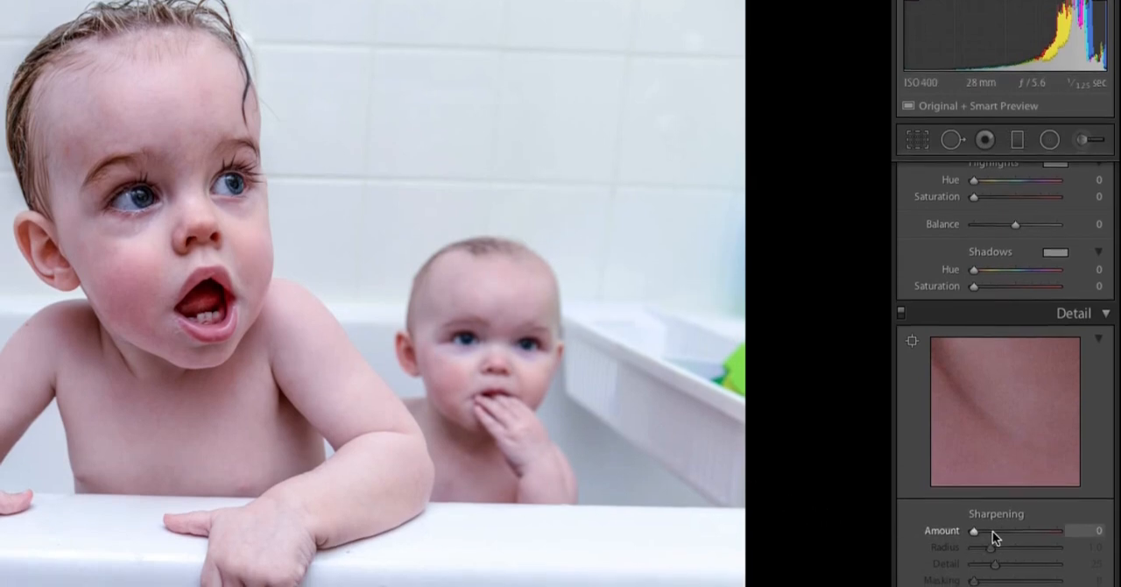
left_click_drag(990, 539, 998, 539)
left_click_drag(997, 492, 993, 492)
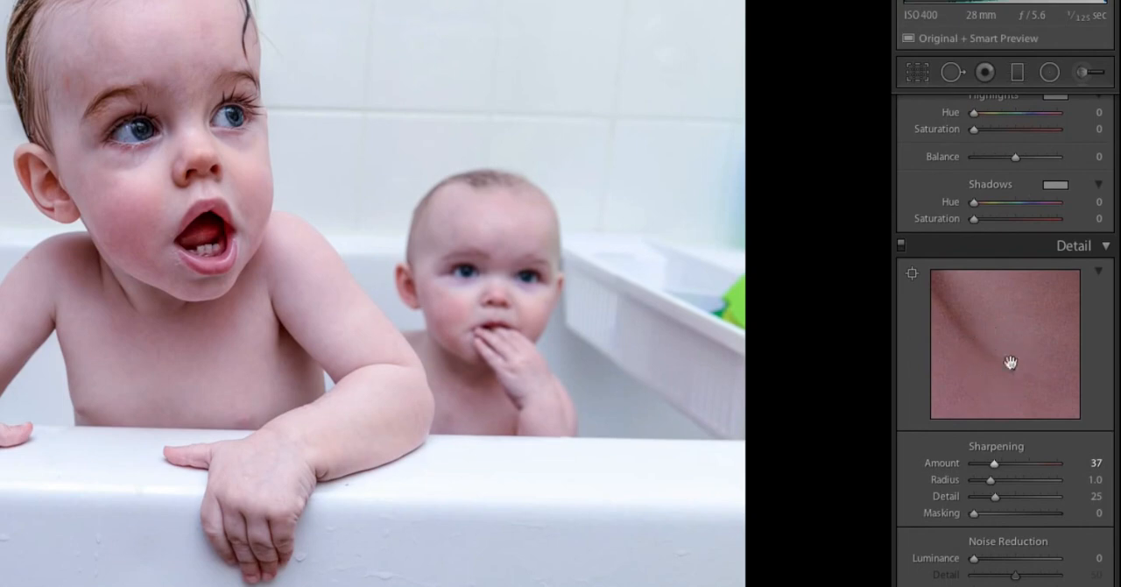
Set Luminance noise reduction to 29, dropping it to 0 once to compare the skin detail
left_click(996, 559)
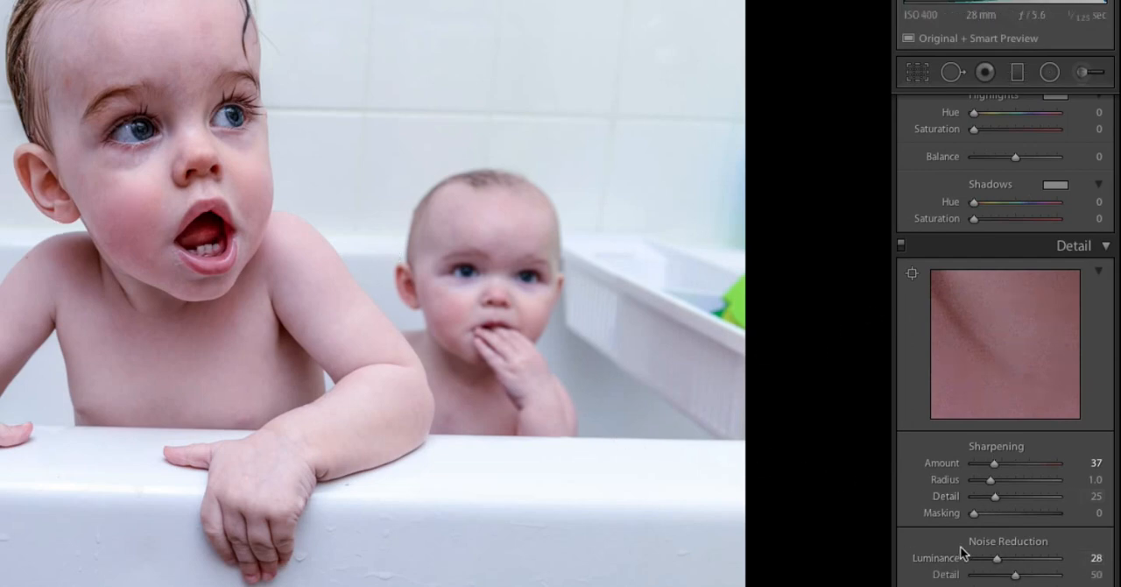
left_click_drag(998, 558, 958, 559)
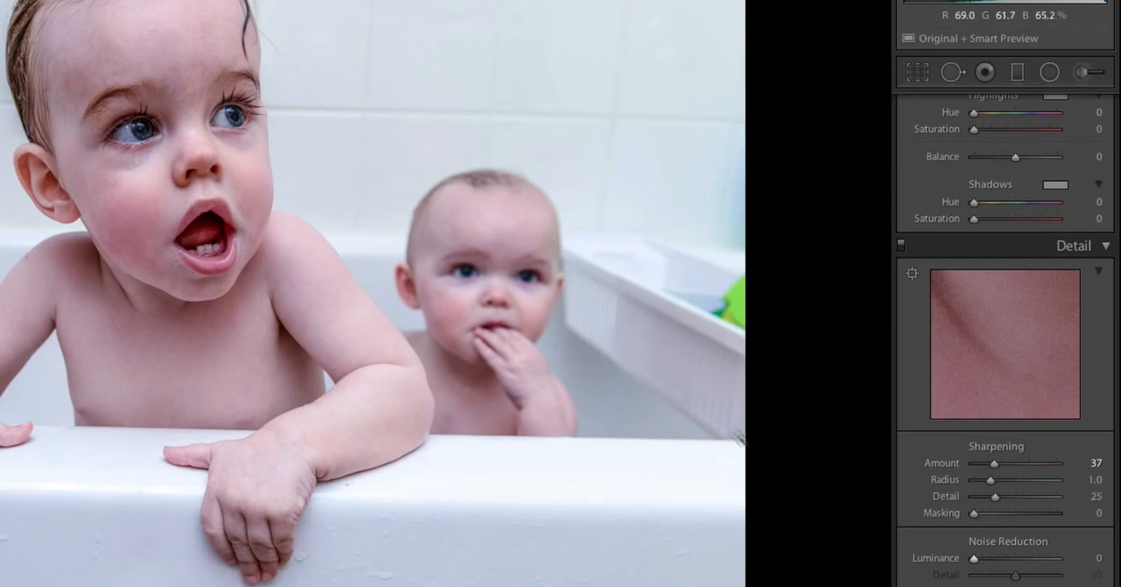
left_click_drag(973, 559, 1001, 565)
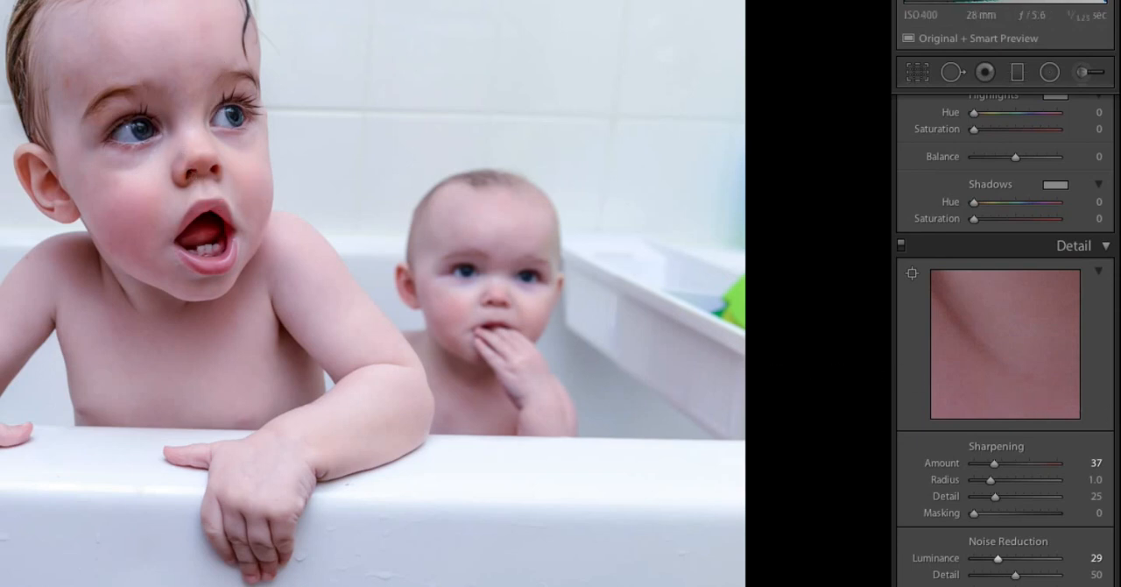
Enable Remove Chromatic Aberration and Constrain Crop in the basic Lens Corrections
scroll(950, 517, "down", 5)
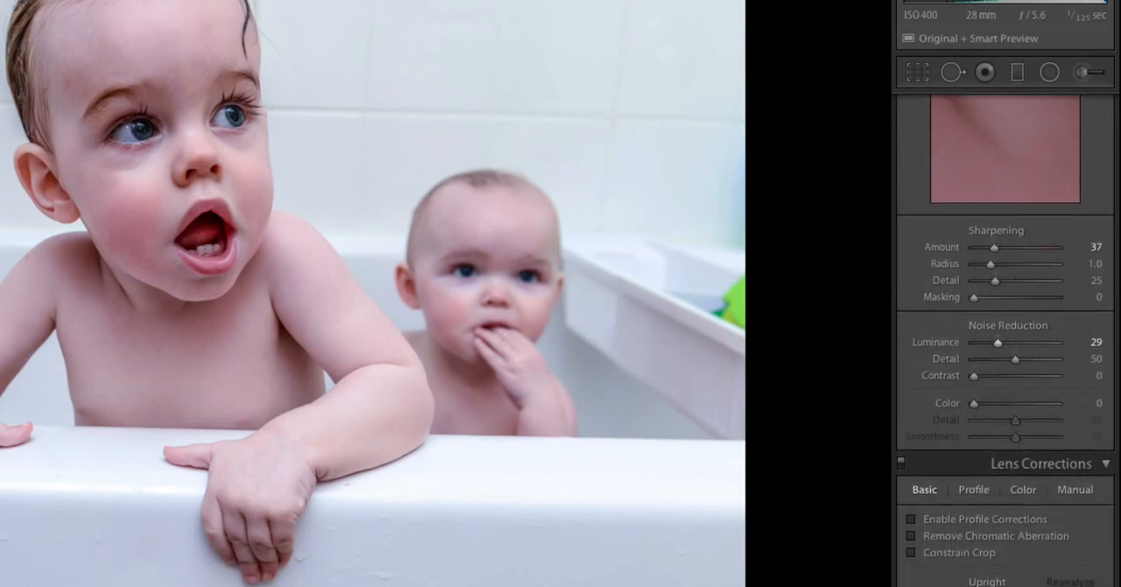
left_click(913, 537)
left_click(912, 553)
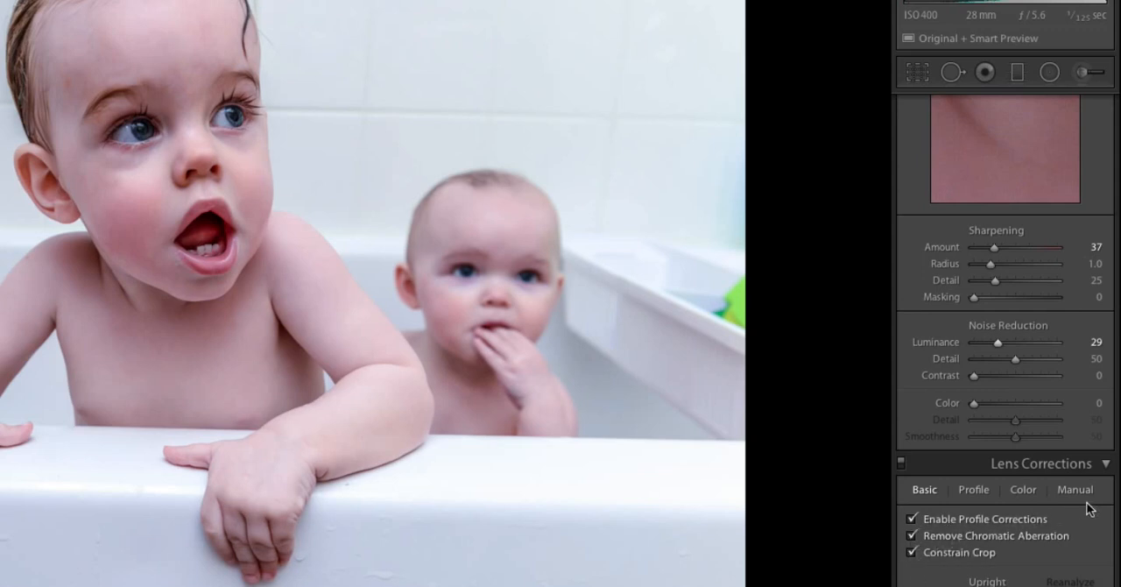
Try out the Post-Crop Vignetting Amount with the Highlight Priority style
scroll(1113, 499, "down", 5)
scroll(1004, 342, "up", 8)
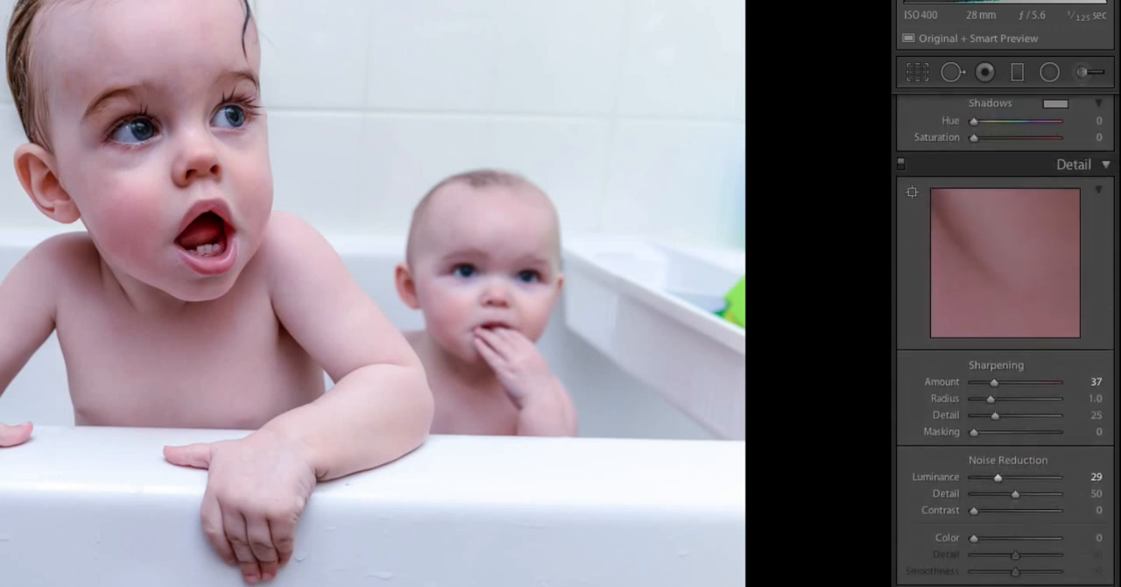
scroll(1004, 341, "down", 4)
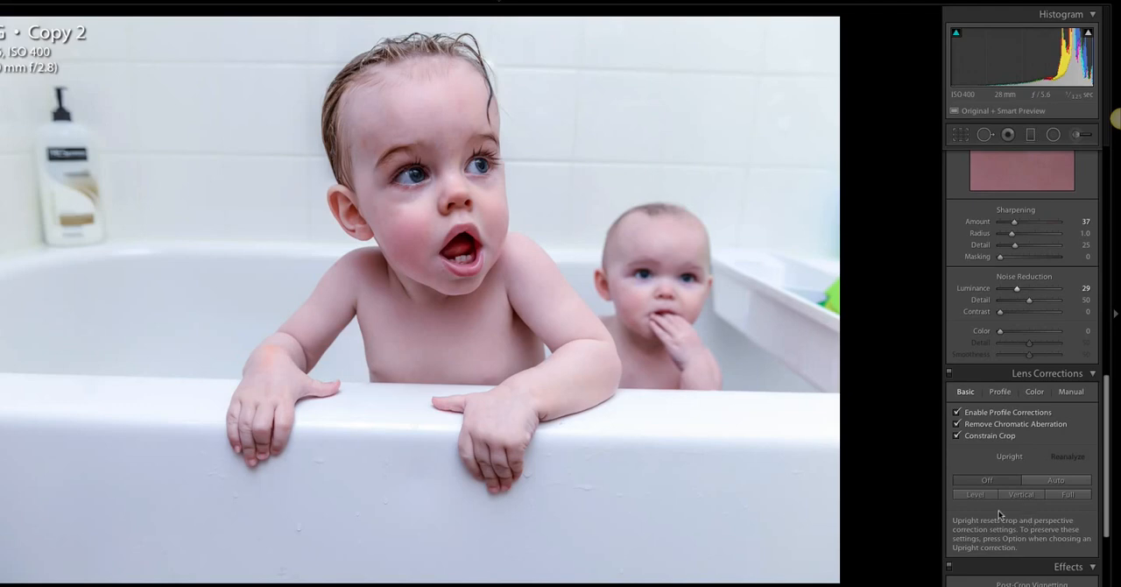
left_click_drag(1105, 474, 1105, 508)
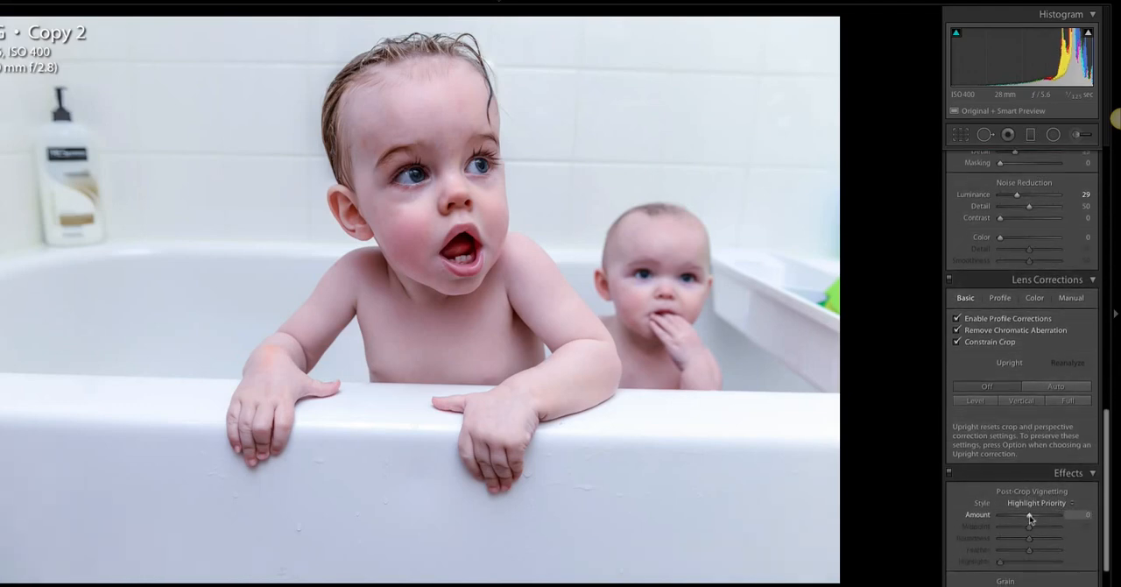
left_click_drag(1033, 519, 1031, 518)
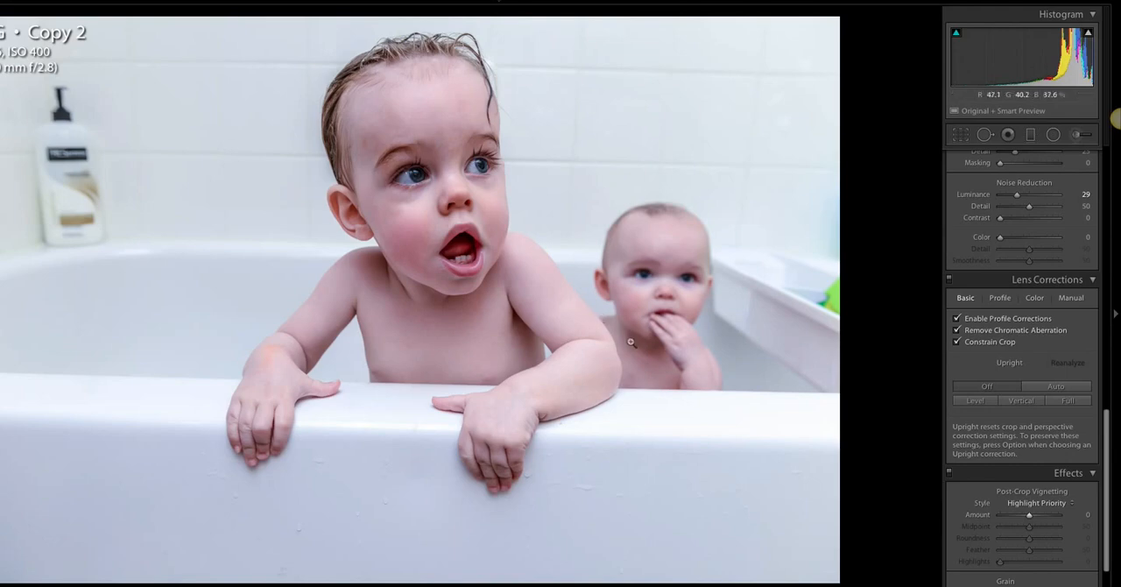
Send the photo to Adobe Photoshop CS6 as a copy with the Lightroom adjustments applied
right_click(607, 274)
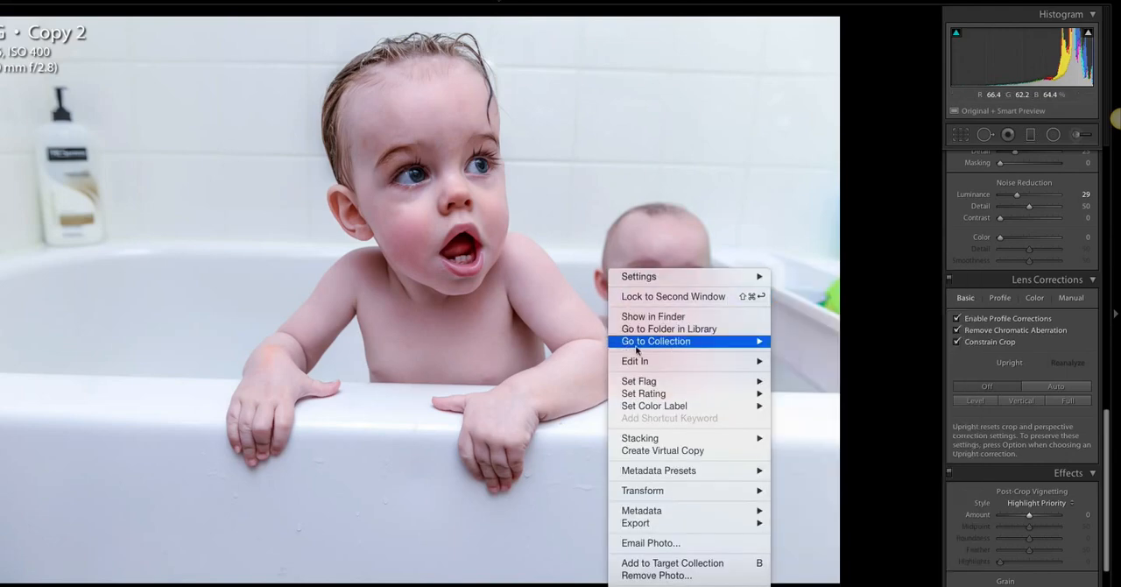
mouse_move(639, 362)
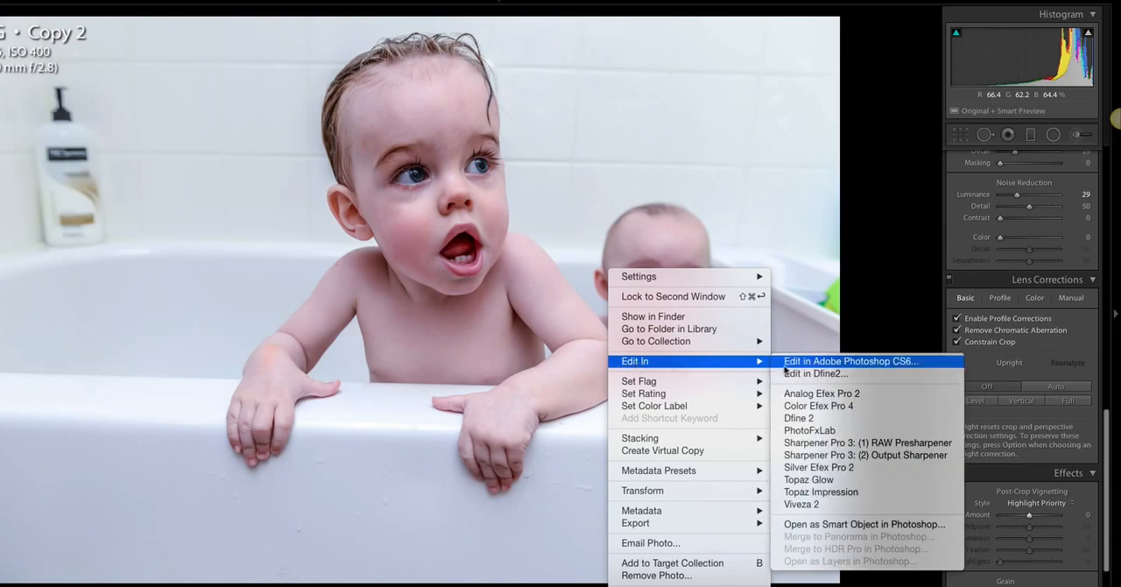
left_click(785, 367)
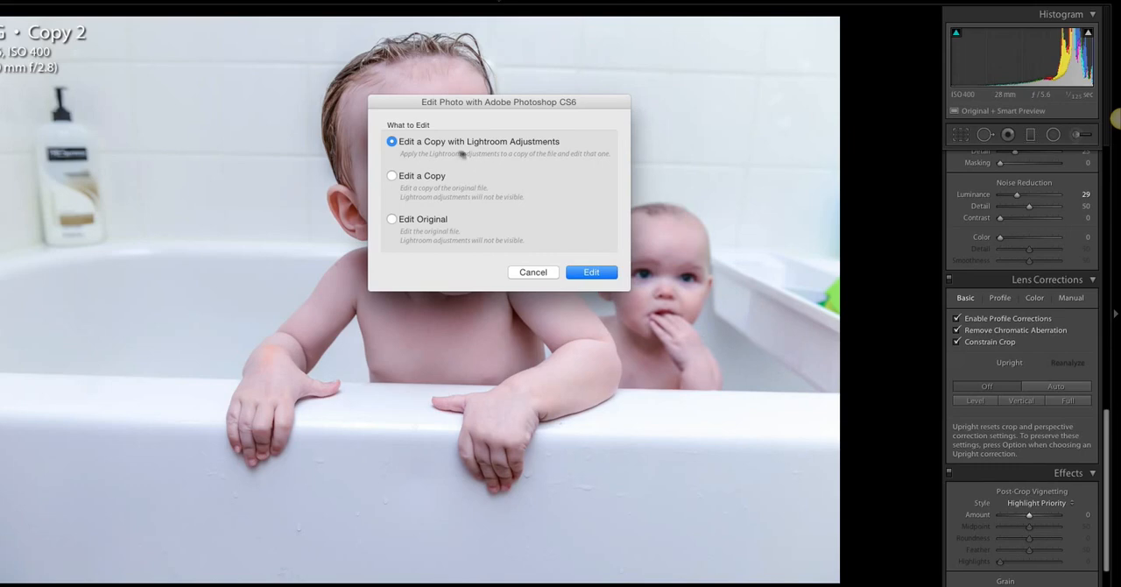
left_click(588, 273)
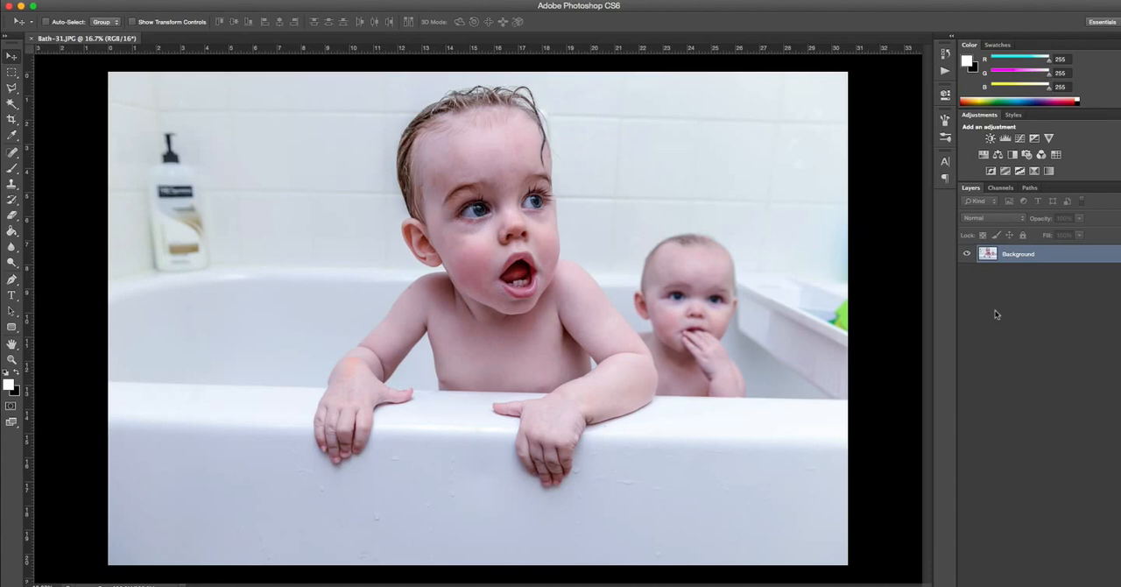
Duplicate the Background layer and delete the copy again
right_click(1028, 260)
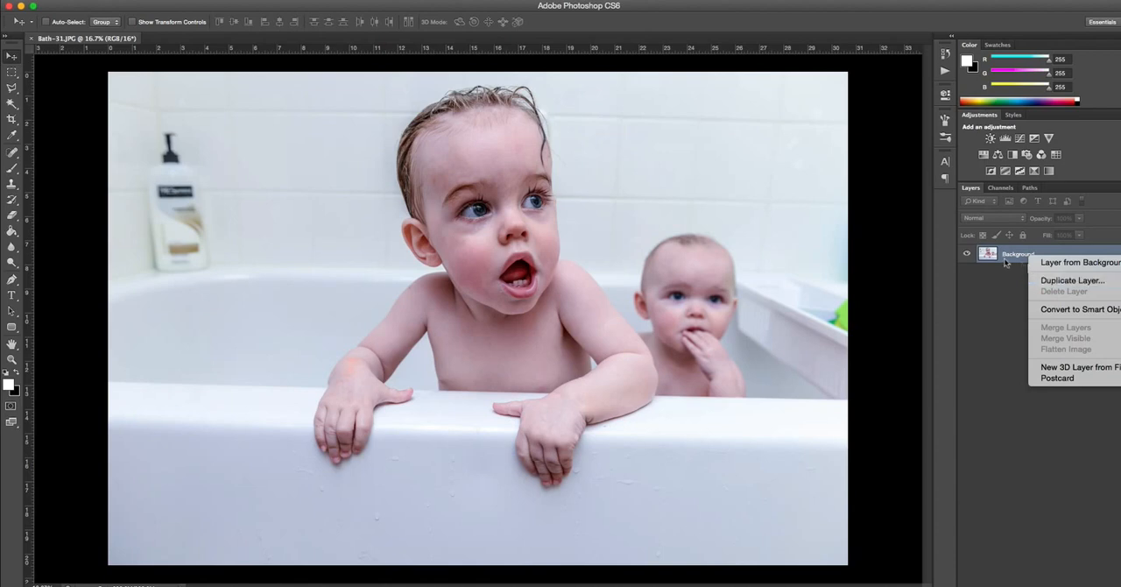
left_click(1059, 281)
left_click(696, 248)
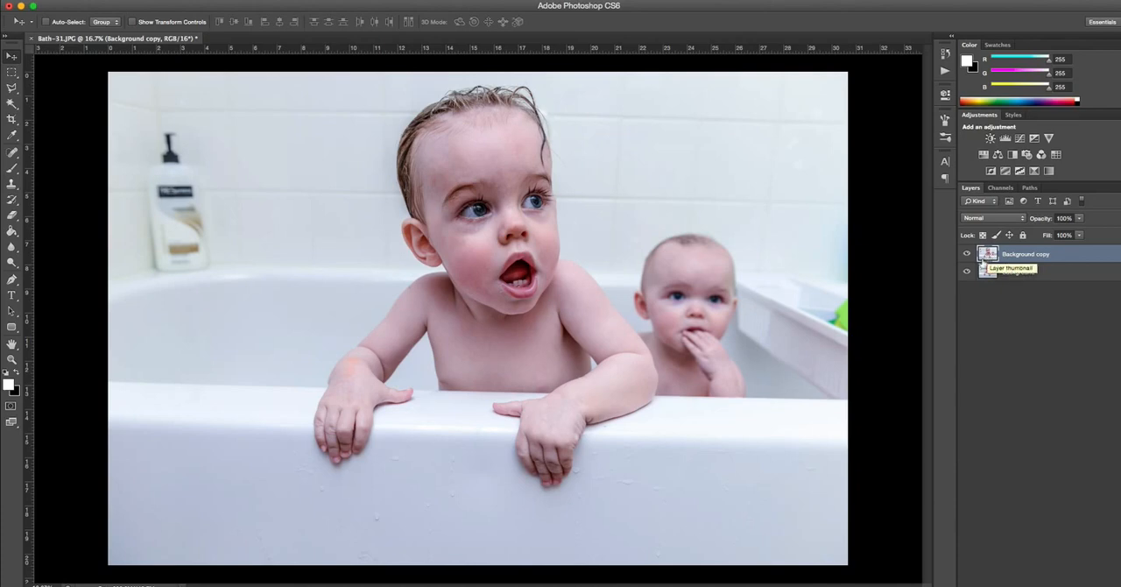
left_click_drag(988, 256, 1107, 585)
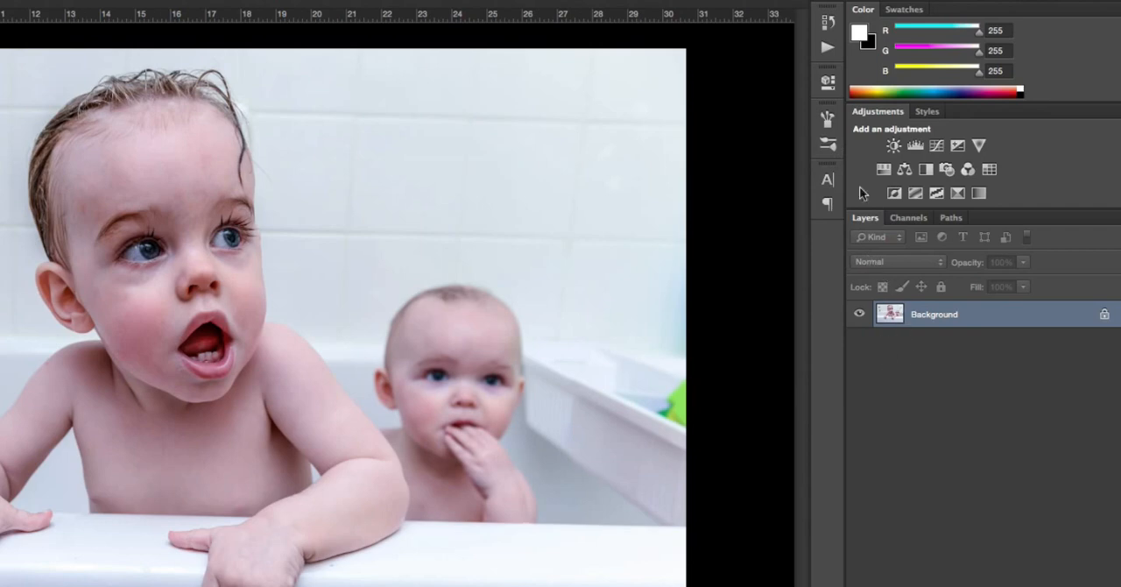
Run the Hush Little Baby action from the Greater Than Gatsby - Newborn Essentials set on the photo
left_click(825, 51)
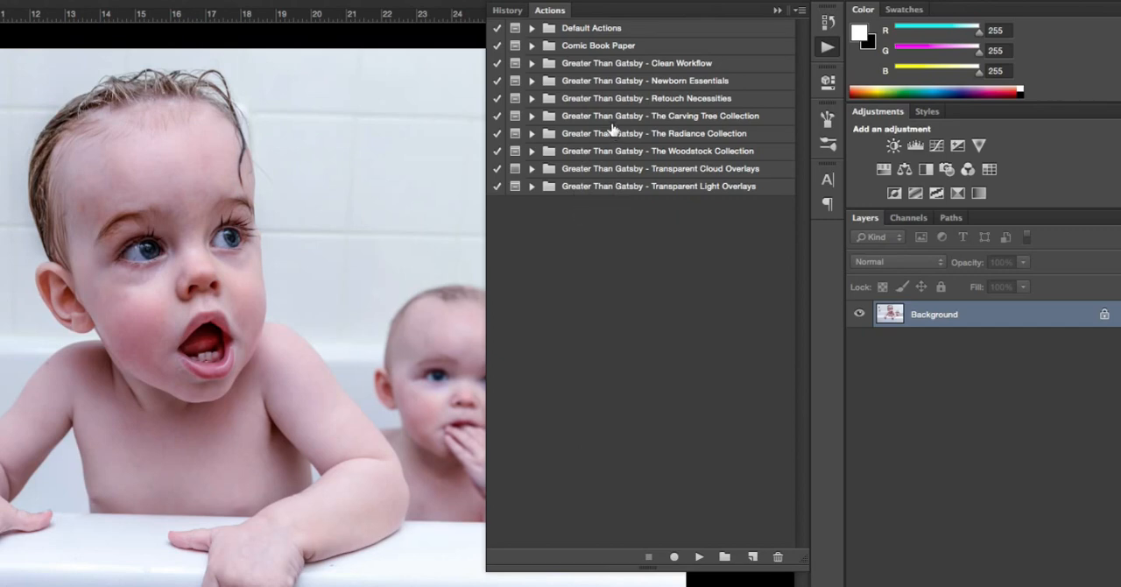
left_click(531, 82)
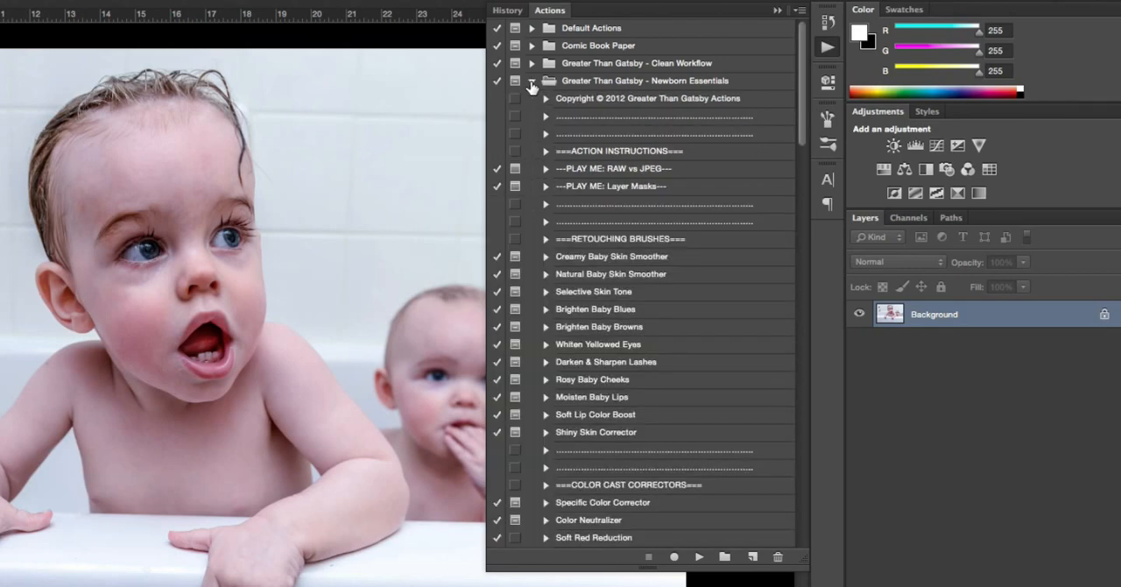
left_click_drag(798, 92, 797, 127)
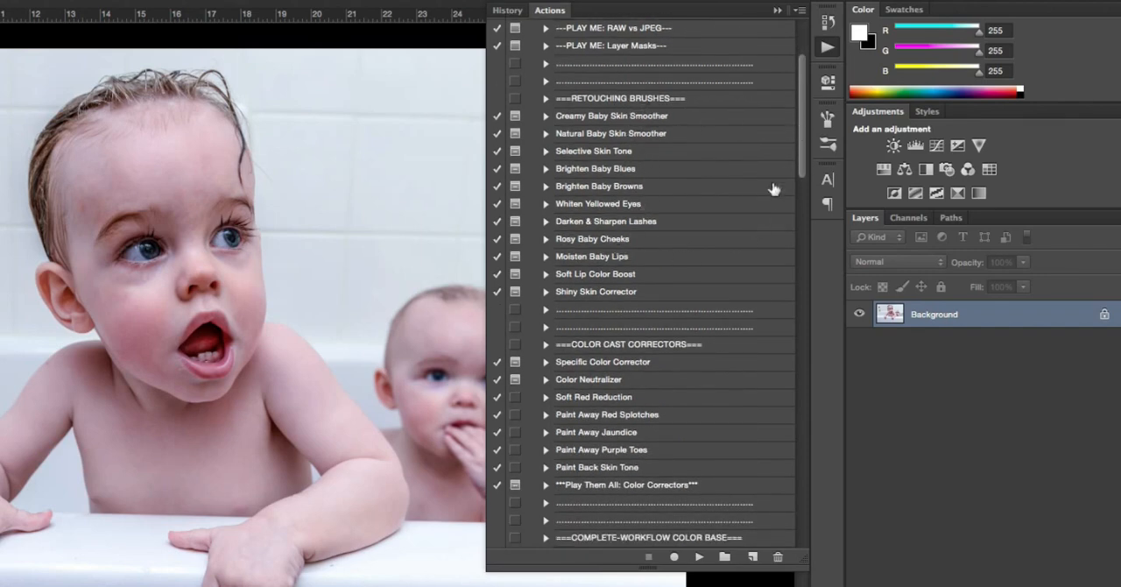
left_click_drag(797, 147, 796, 180)
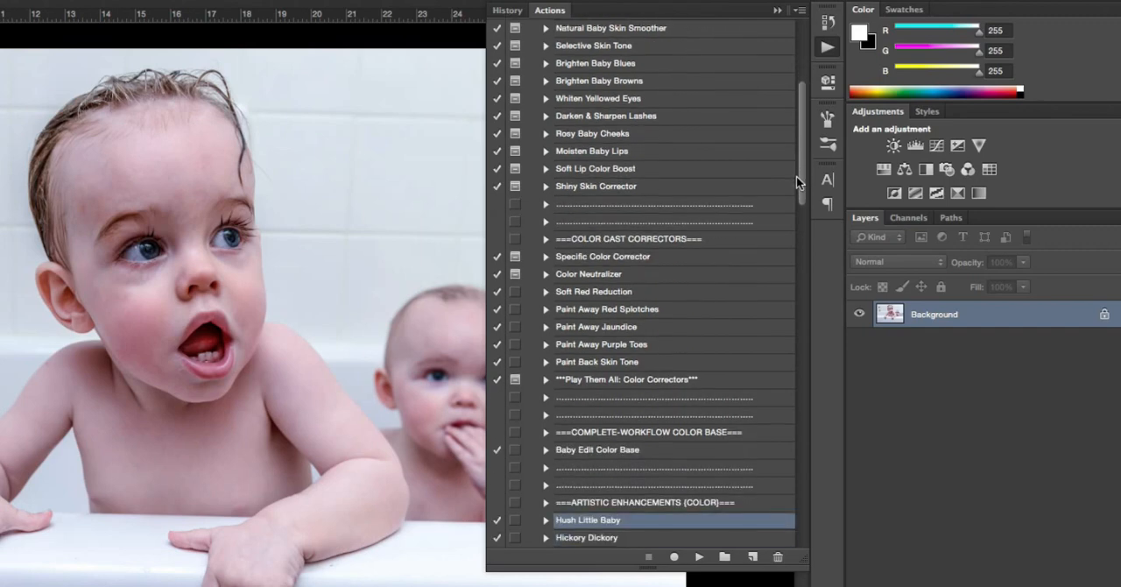
left_click_drag(797, 180, 797, 193)
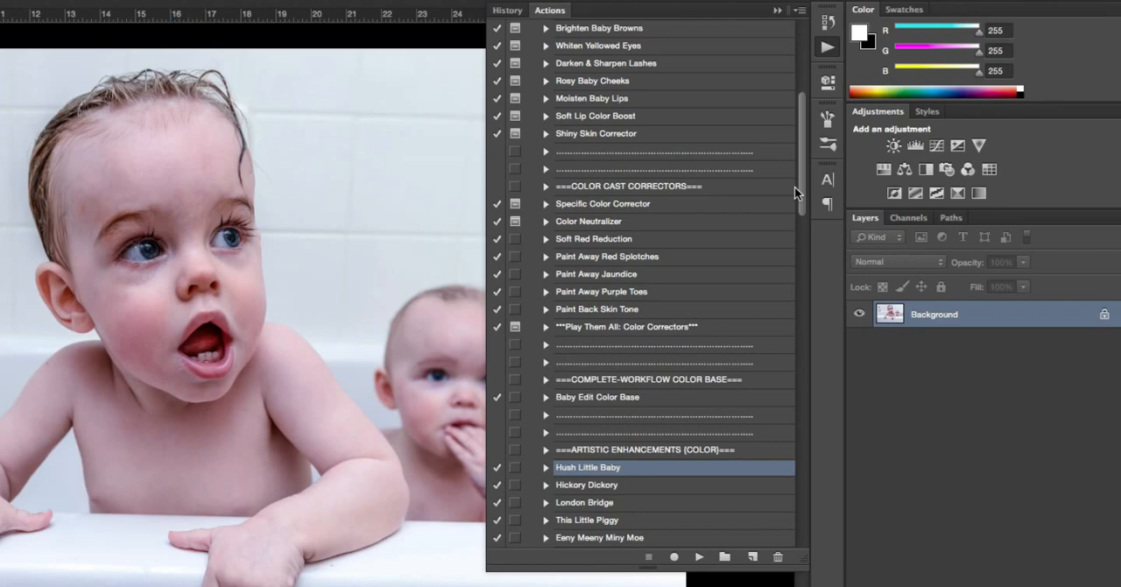
left_click_drag(794, 187, 793, 200)
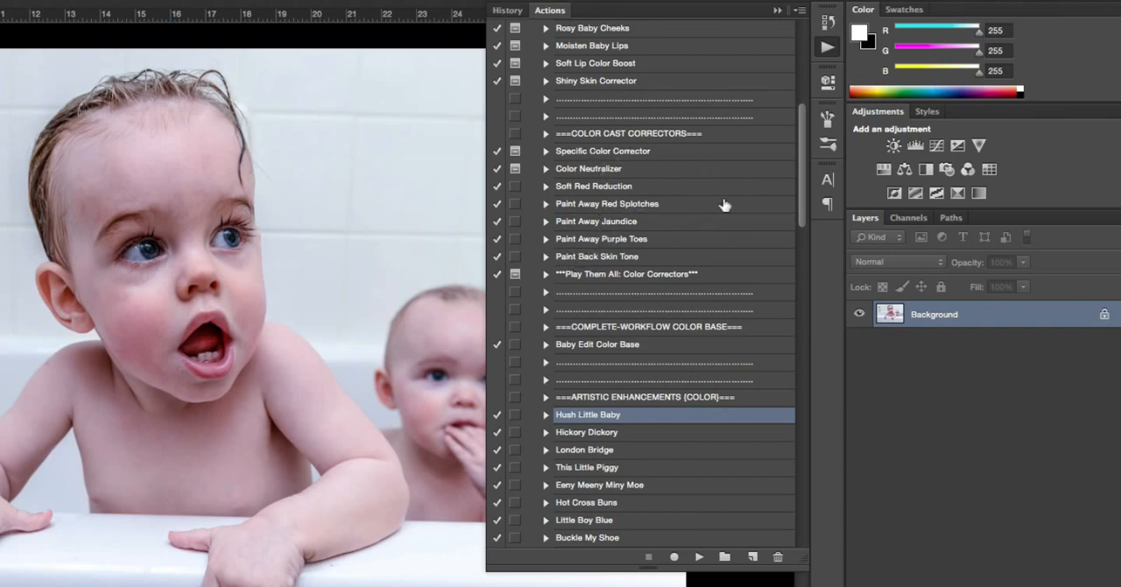
left_click_drag(801, 181, 793, 221)
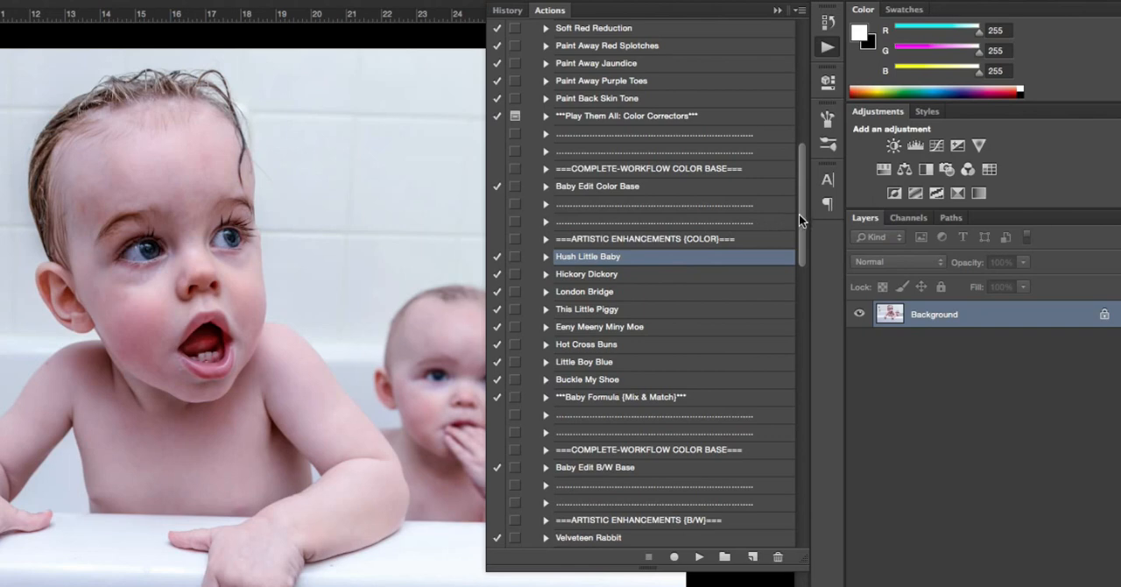
left_click_drag(799, 214, 801, 239)
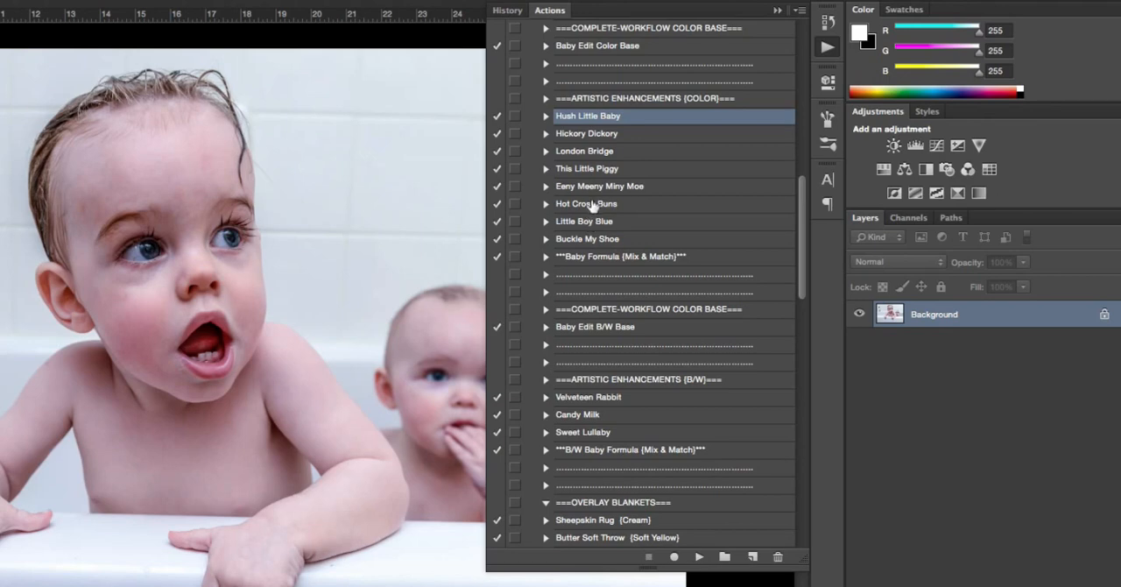
left_click(698, 558)
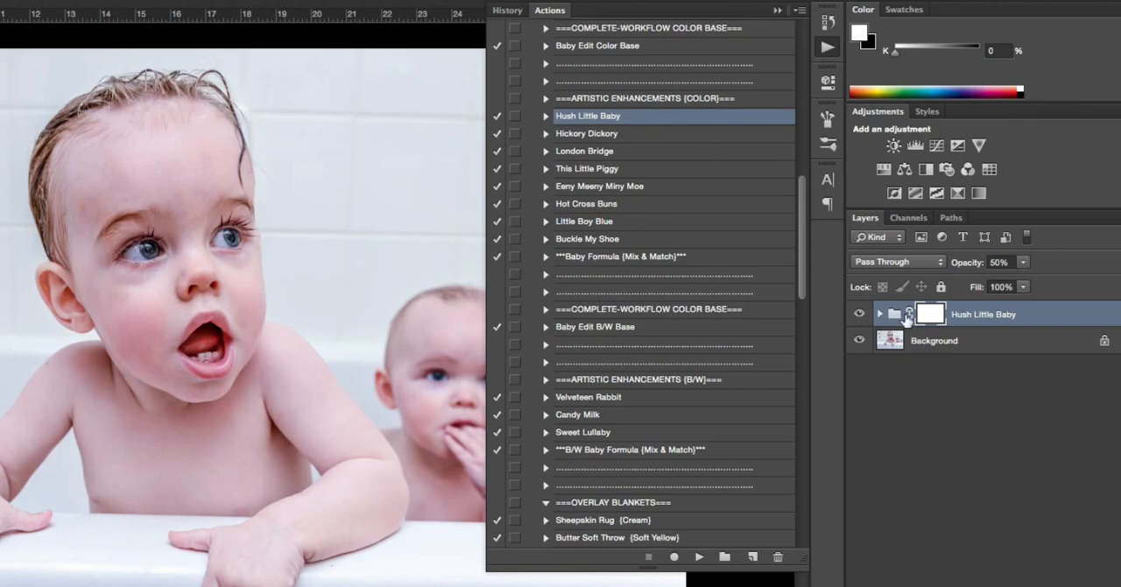
Expand the Hush Little Baby group and compare the photo with and without its Hush Contrast and Dramatic Vignette layers
left_click(880, 314)
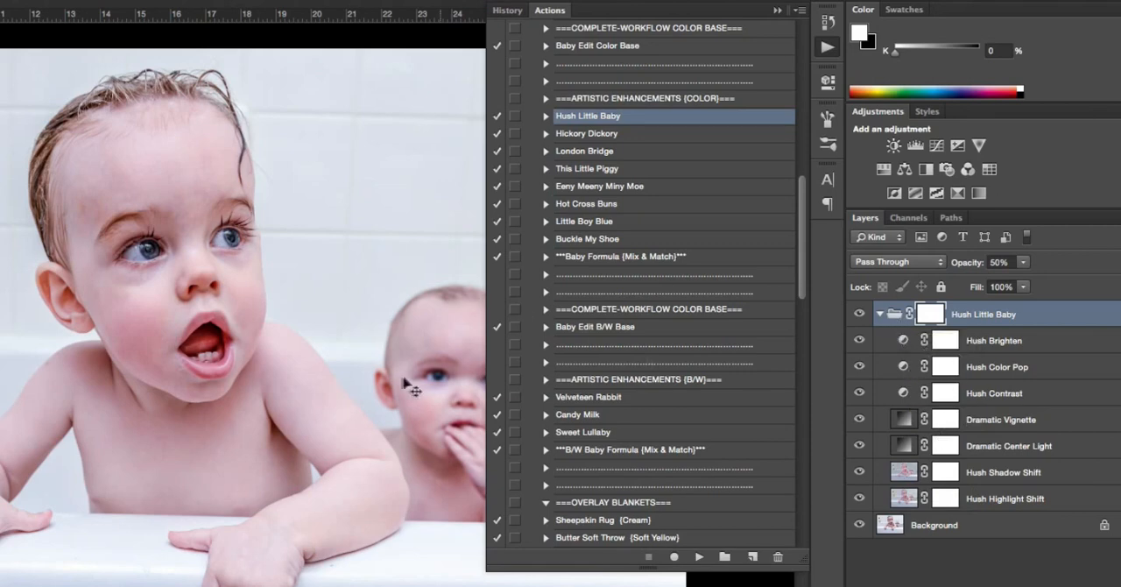
left_click(773, 10)
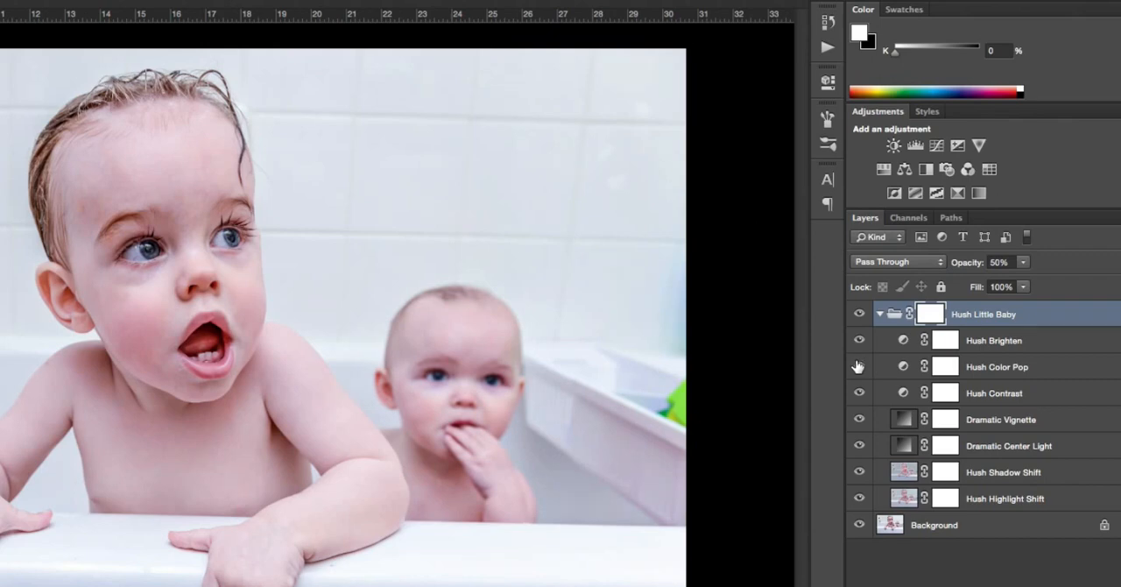
left_click(859, 393)
left_click(860, 399)
left_click(859, 419)
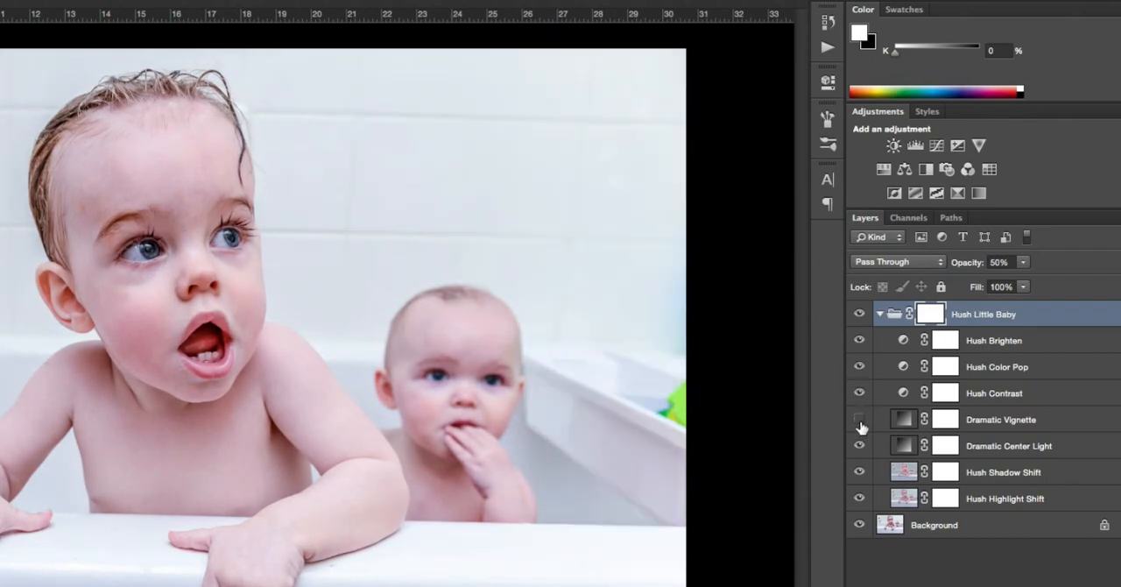
left_click(859, 420)
left_click(992, 426)
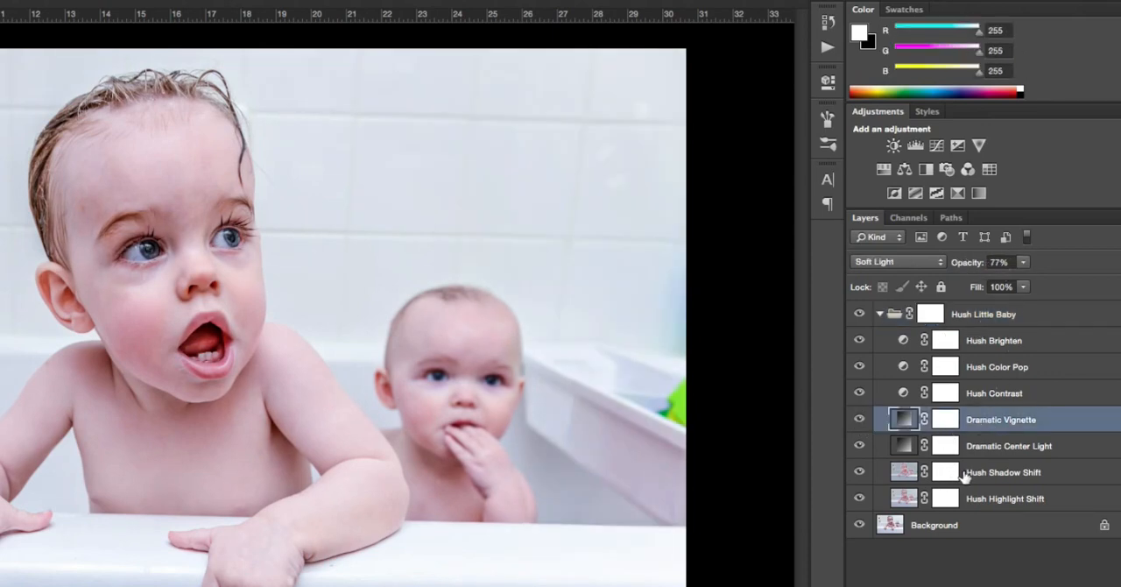
Inspect the Gradient Map settings of the Hush Contrast layer and collapse the Hush Little Baby group
double_click(903, 393)
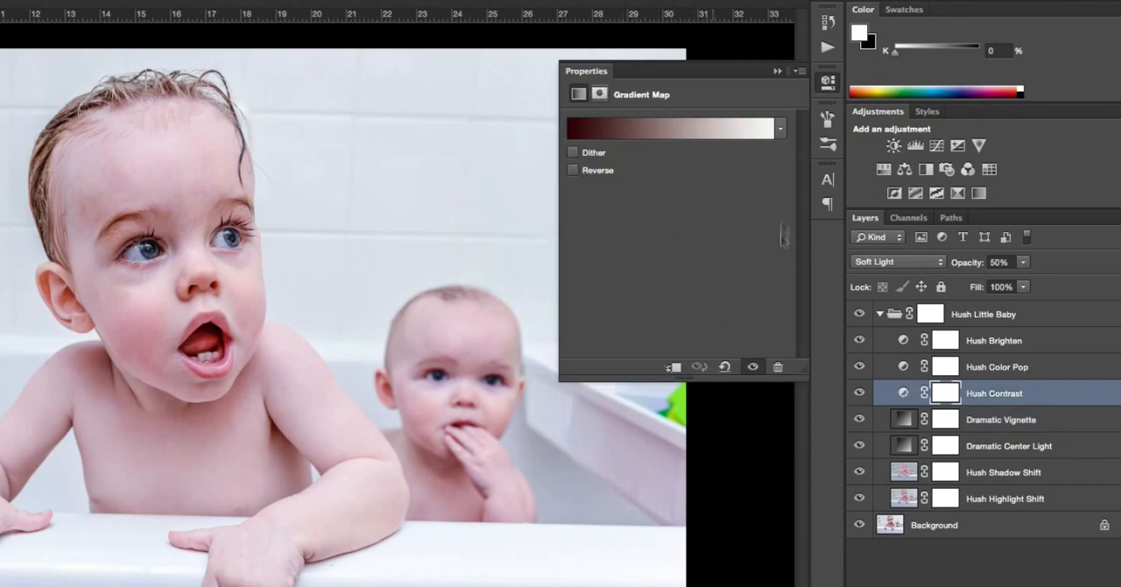
left_click(777, 71)
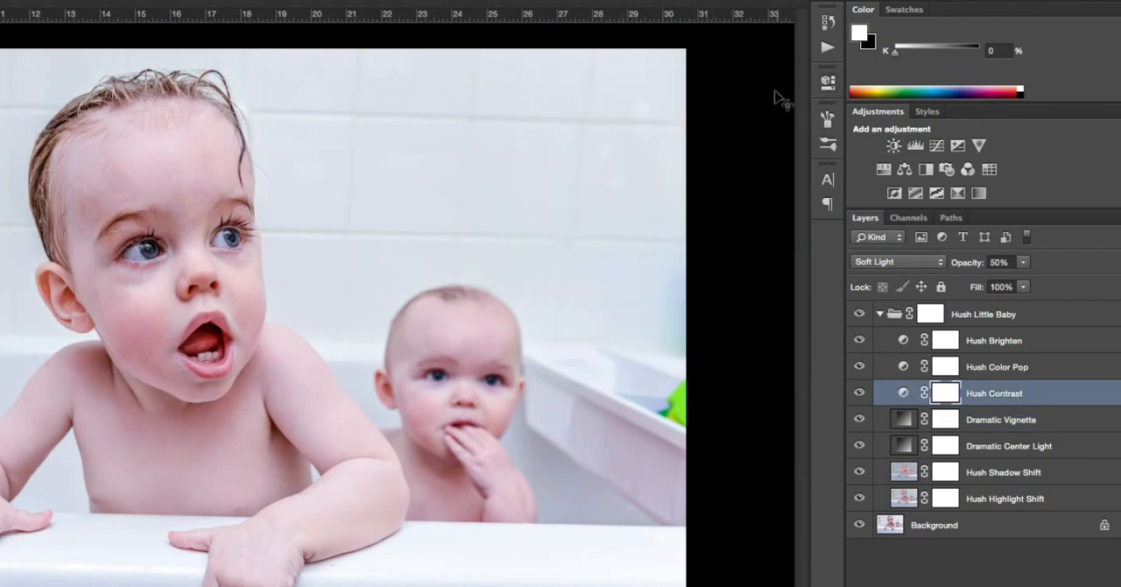
left_click(879, 313)
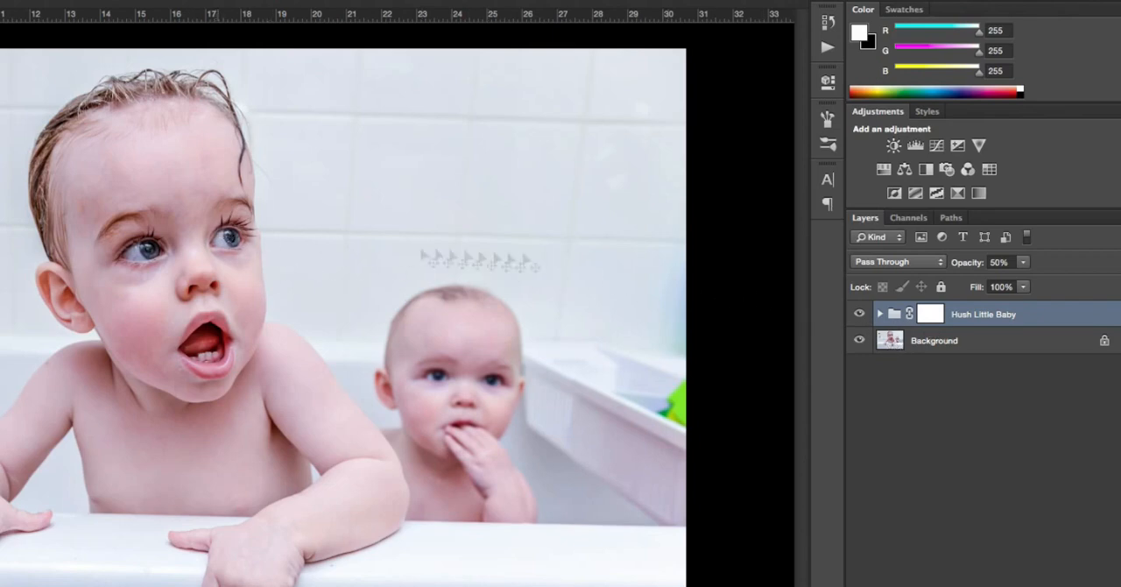
Compare the photo with and without the Hush Little Baby group, trying its opacity at 100% and returning it to 50%
left_click(859, 315)
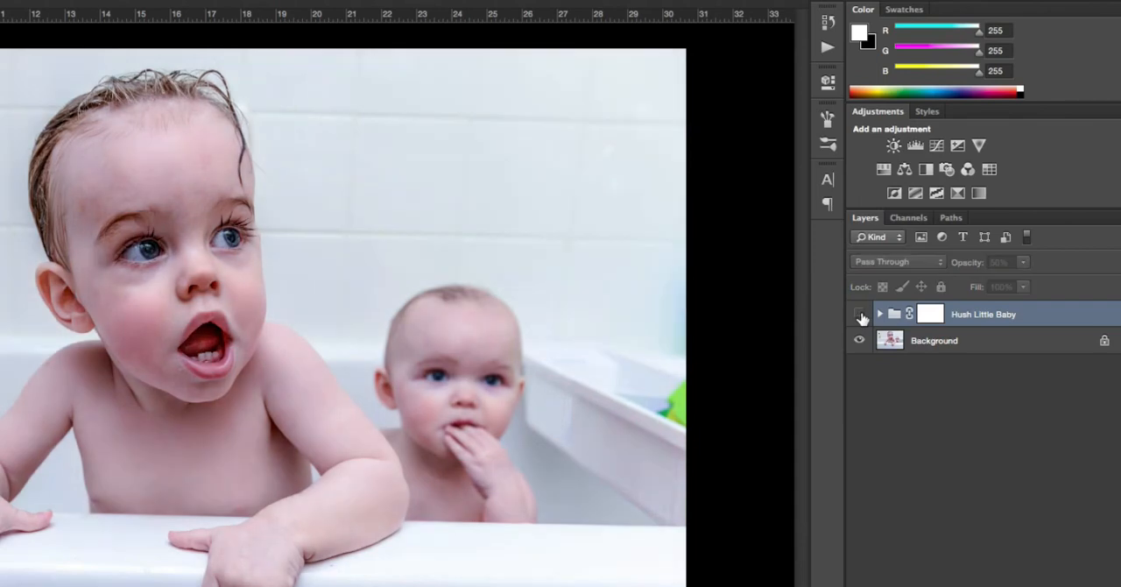
left_click(860, 315)
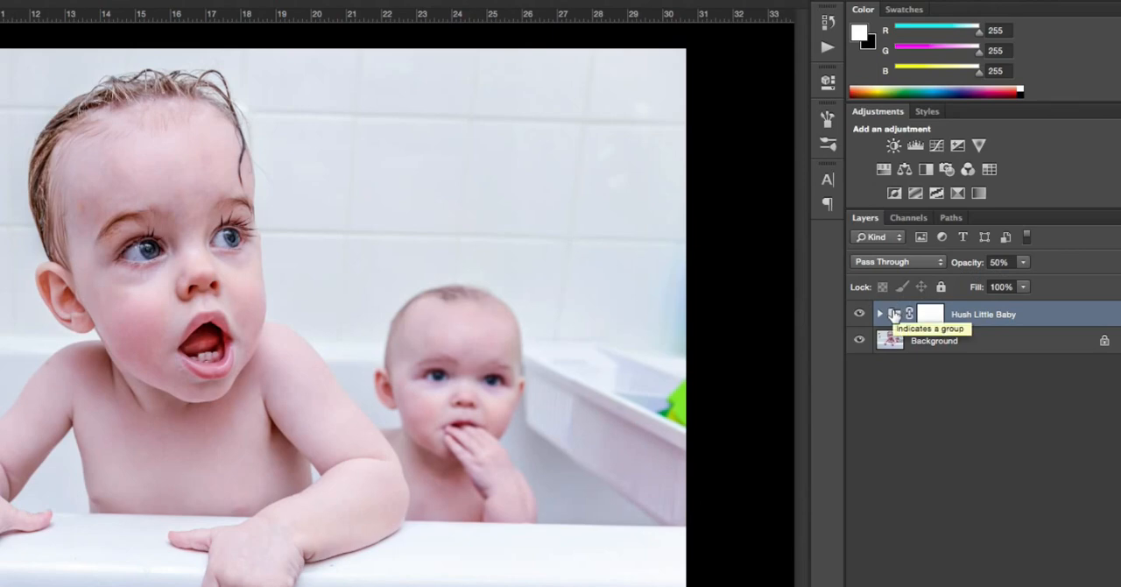
left_click(1022, 263)
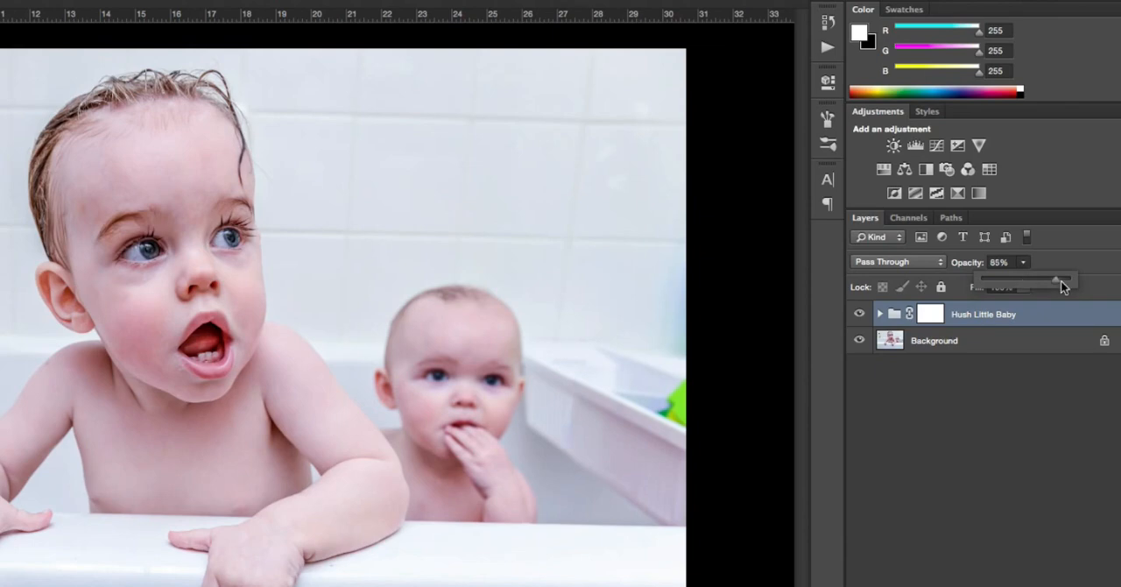
left_click_drag(1060, 282, 1069, 283)
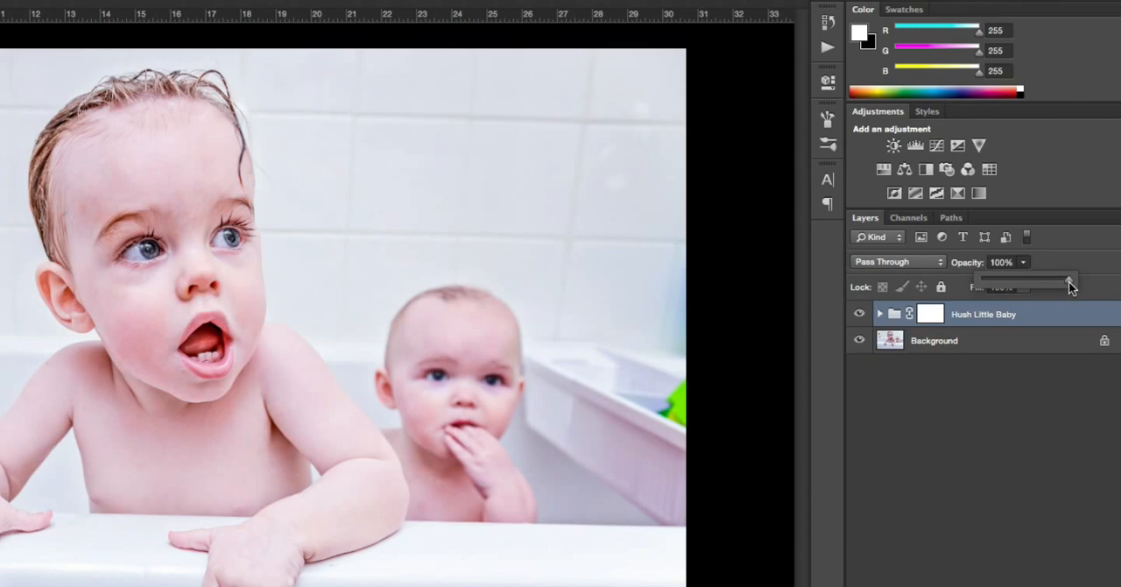
left_click_drag(1028, 278, 1028, 279)
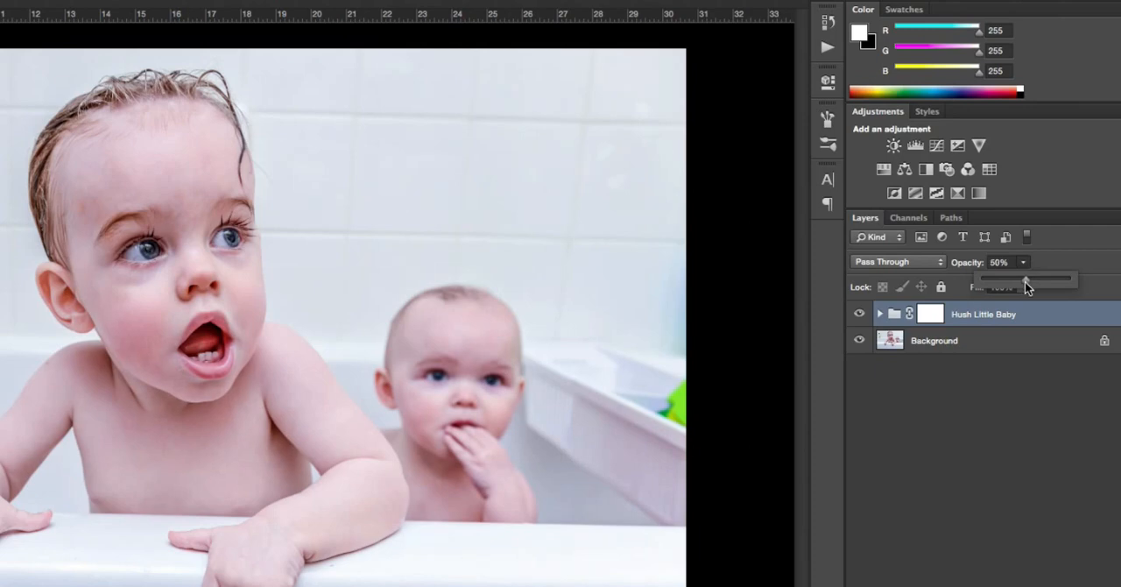
Run the Little Boy Blue action to add its color effect above the Hush Little Baby group
left_click(826, 50)
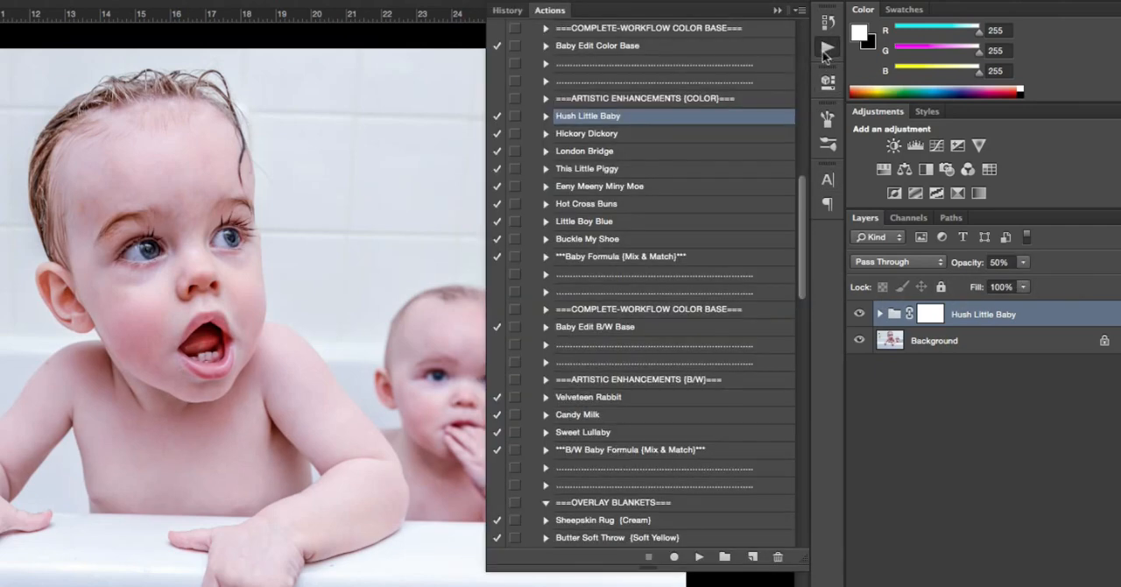
left_click(594, 224)
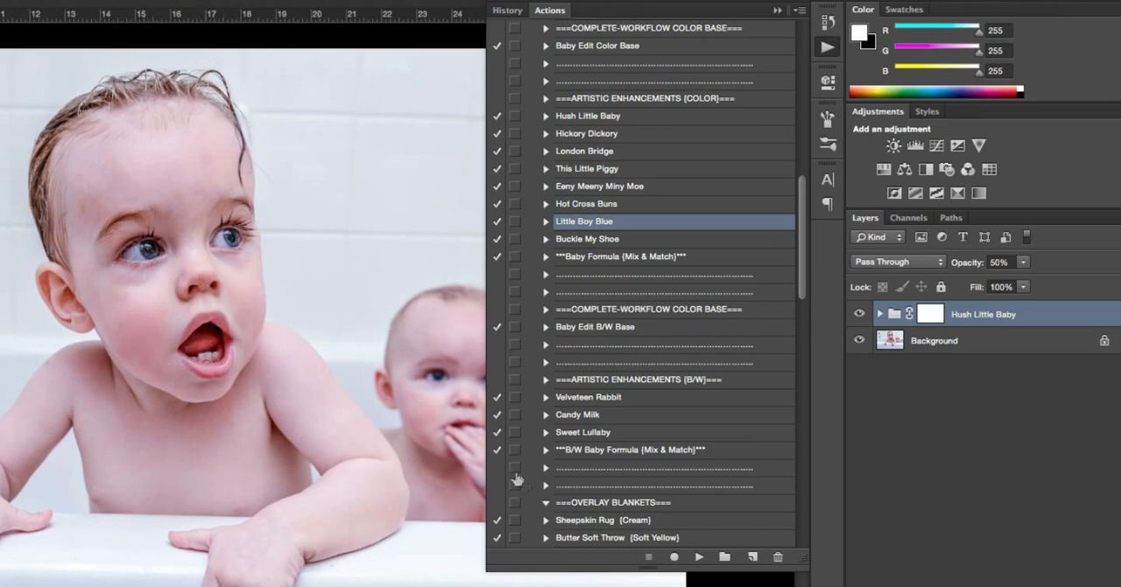
left_click(698, 556)
left_click(697, 557)
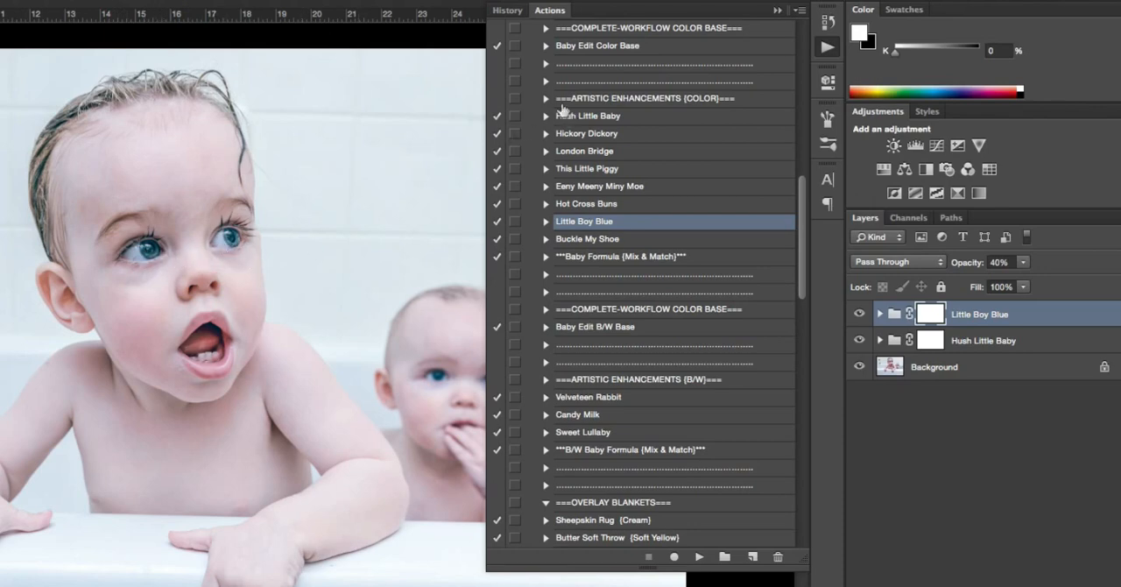
left_click(776, 11)
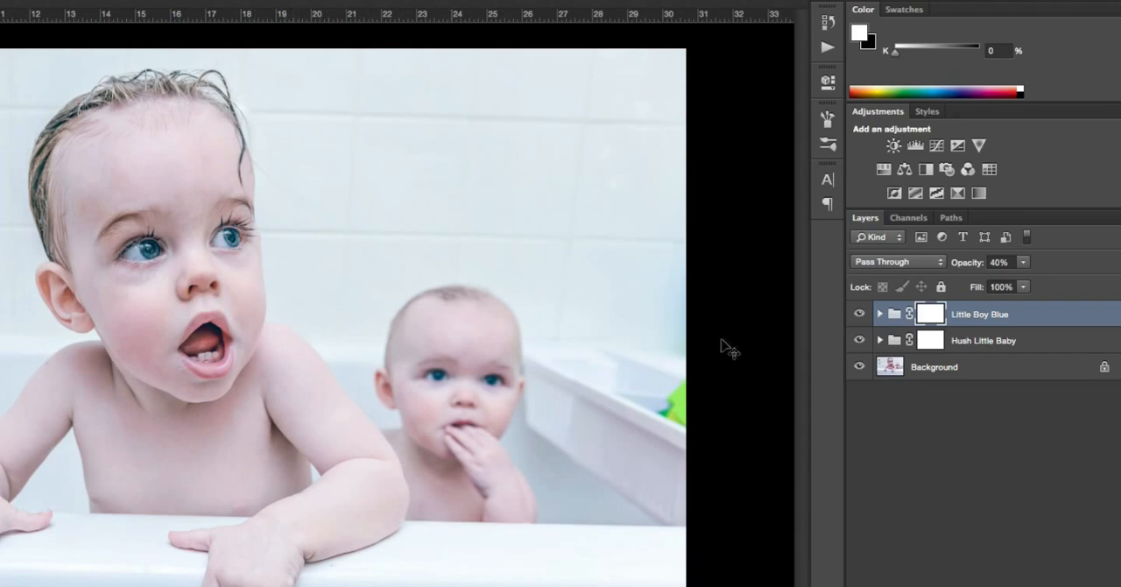
Compare the photo with the Little Boy Blue and Hush Little Baby groups each hidden and shown in turn
left_click(859, 314)
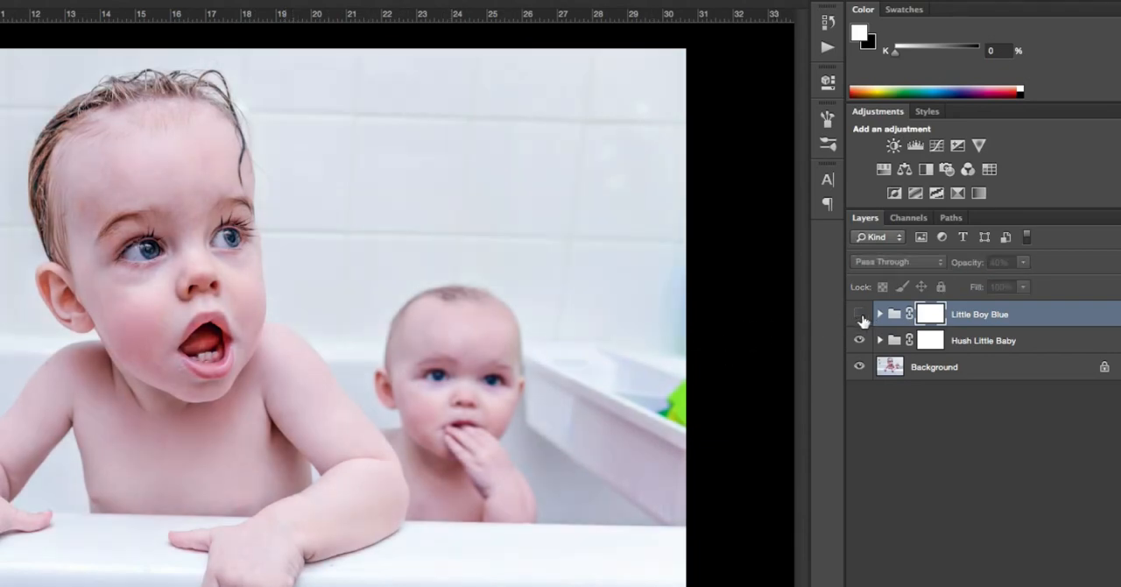
left_click(859, 314)
left_click(859, 340)
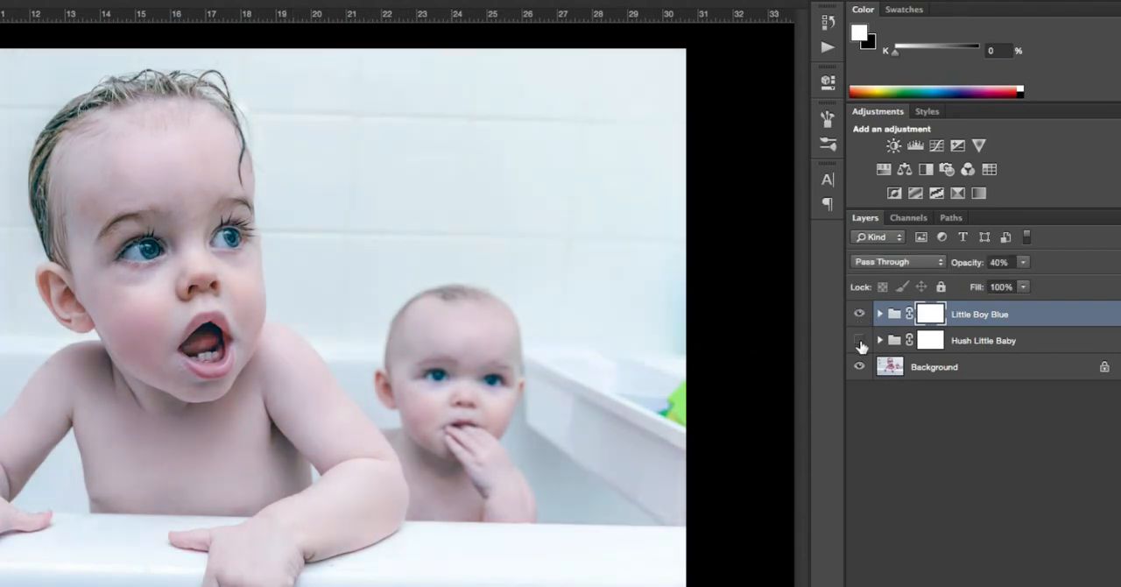
left_click(859, 340)
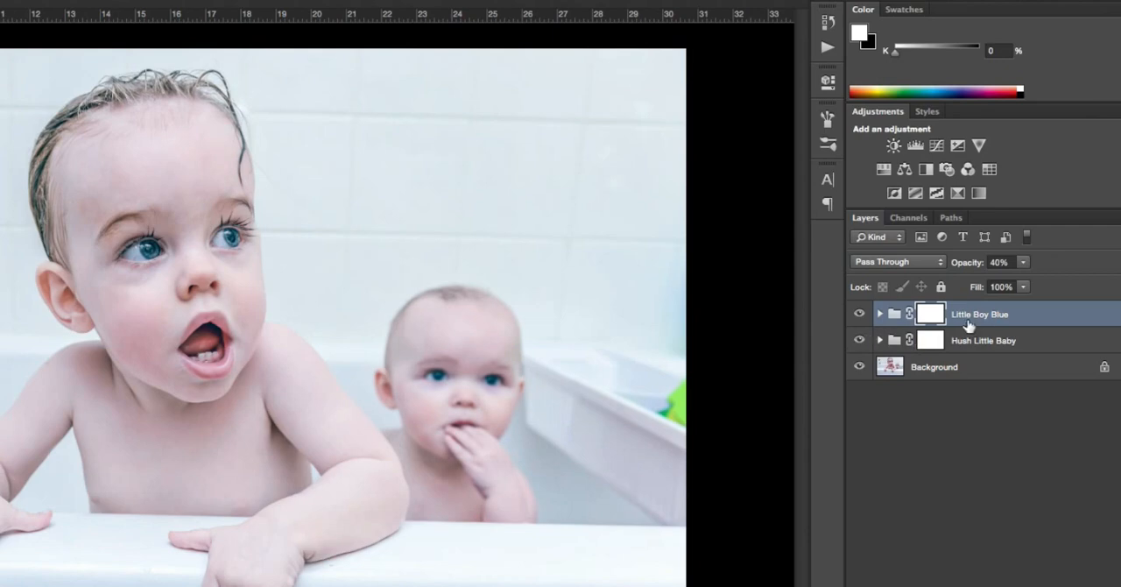
left_click(860, 341)
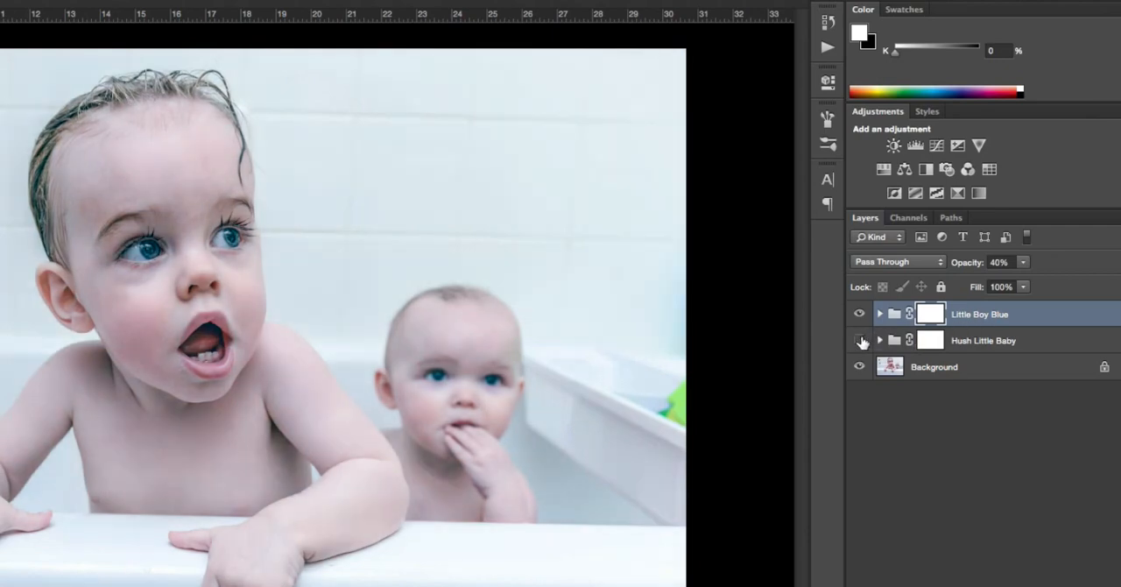
left_click(860, 341)
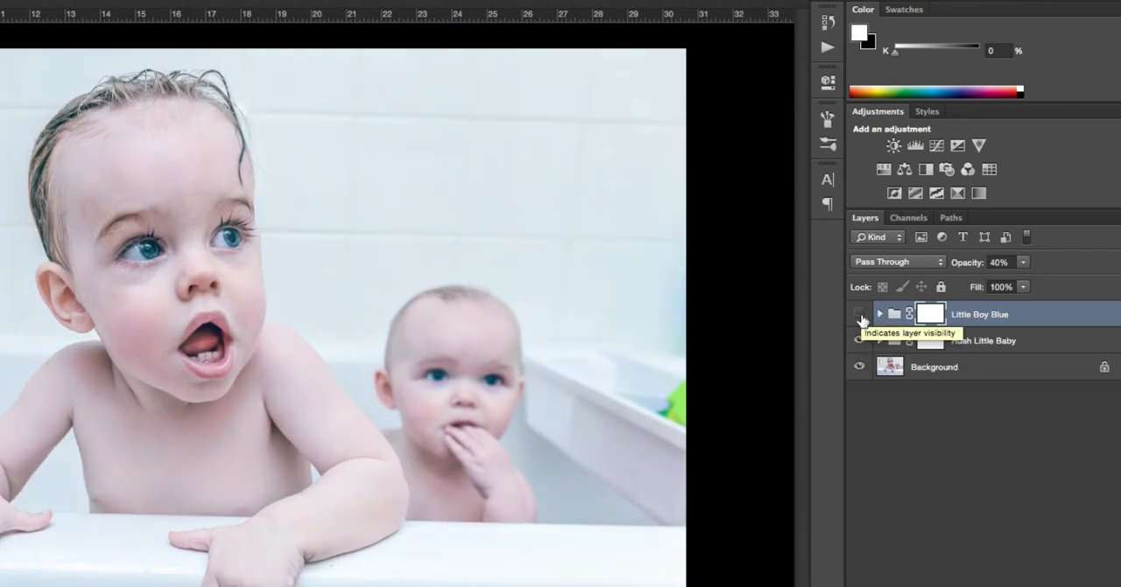
left_click(860, 315)
left_click(860, 316)
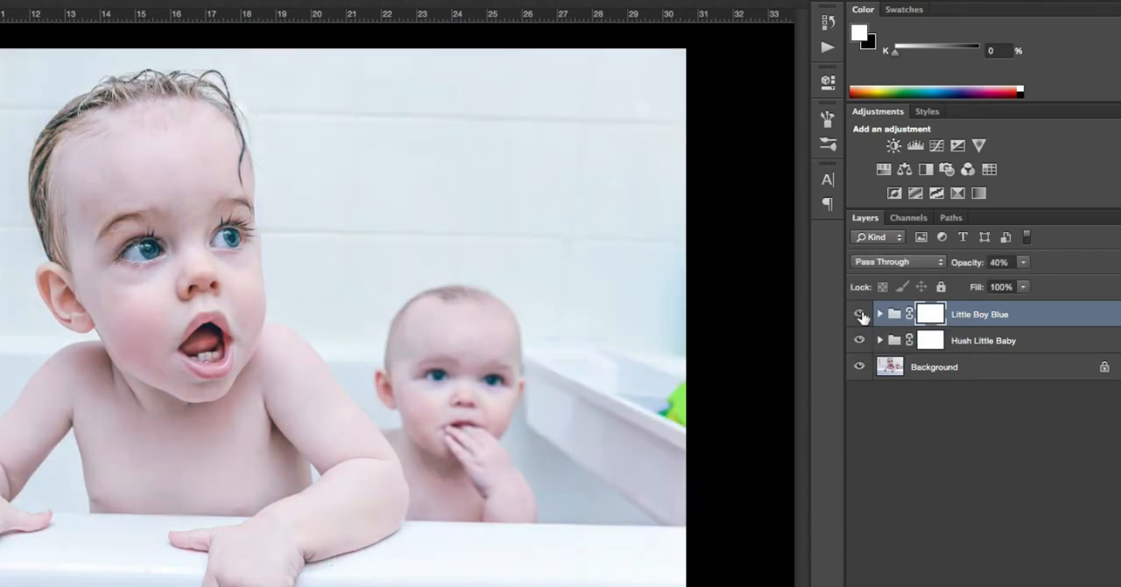
Run the Buckle My Shoe action above the Little Boy Blue group and set the new group's opacity to 30%
left_click(827, 48)
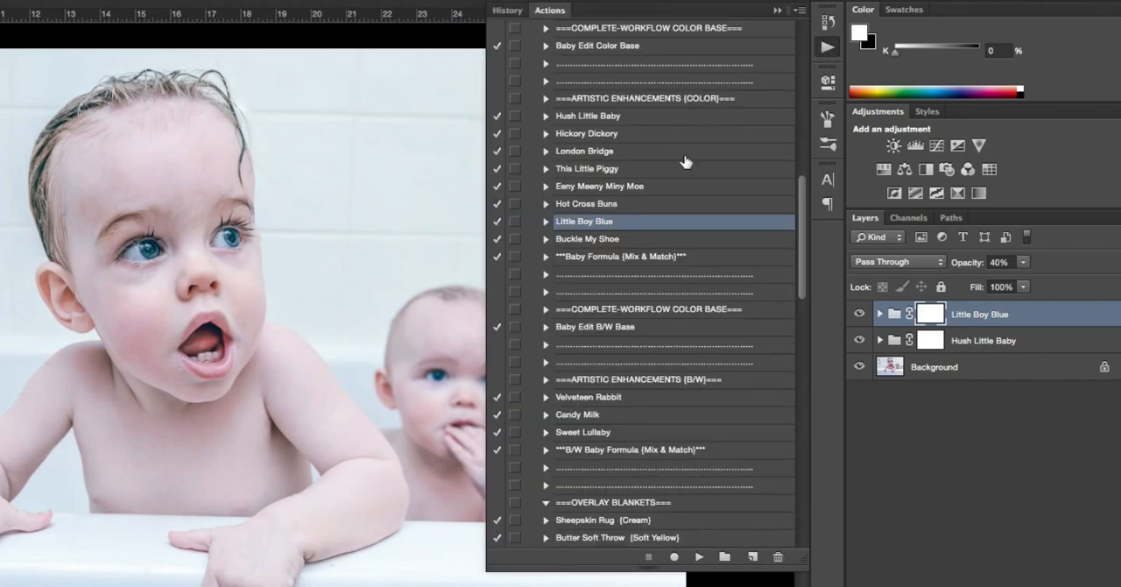
left_click(595, 239)
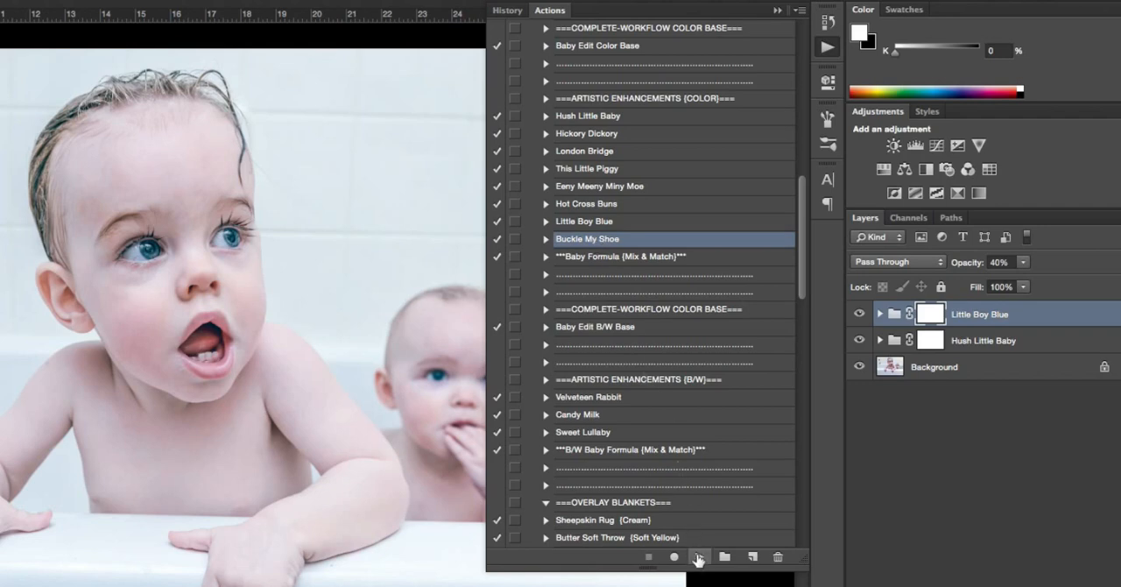
left_click(698, 558)
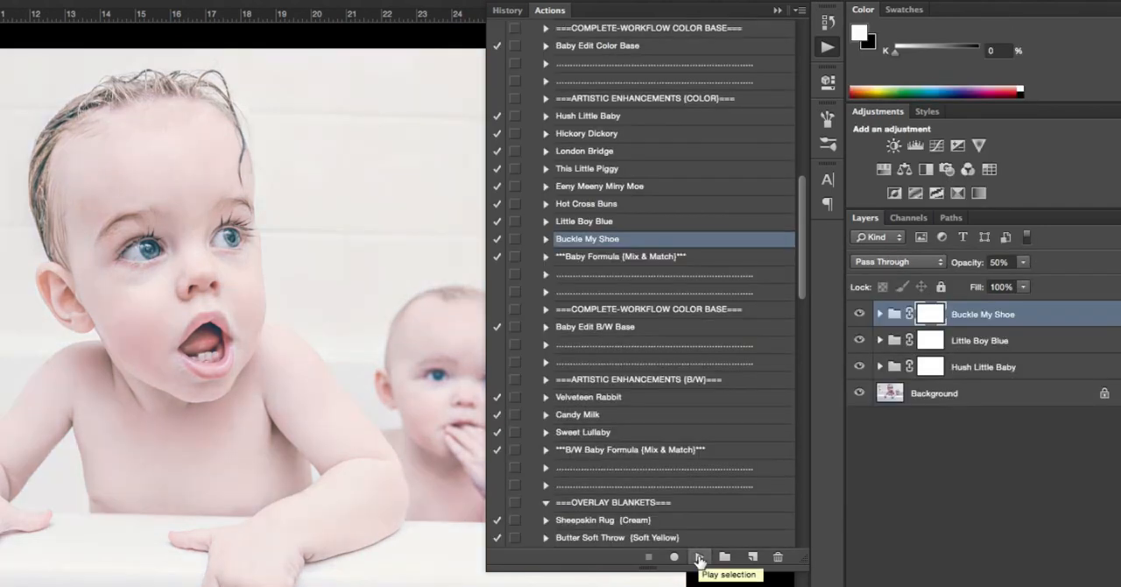
left_click(776, 11)
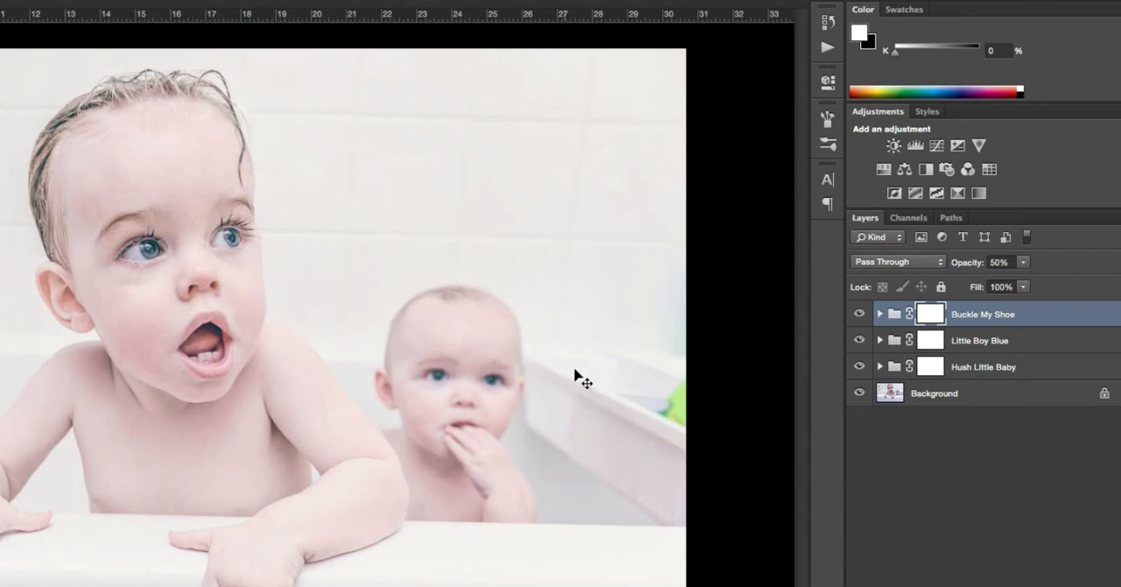
left_click(1021, 262)
left_click(1008, 277)
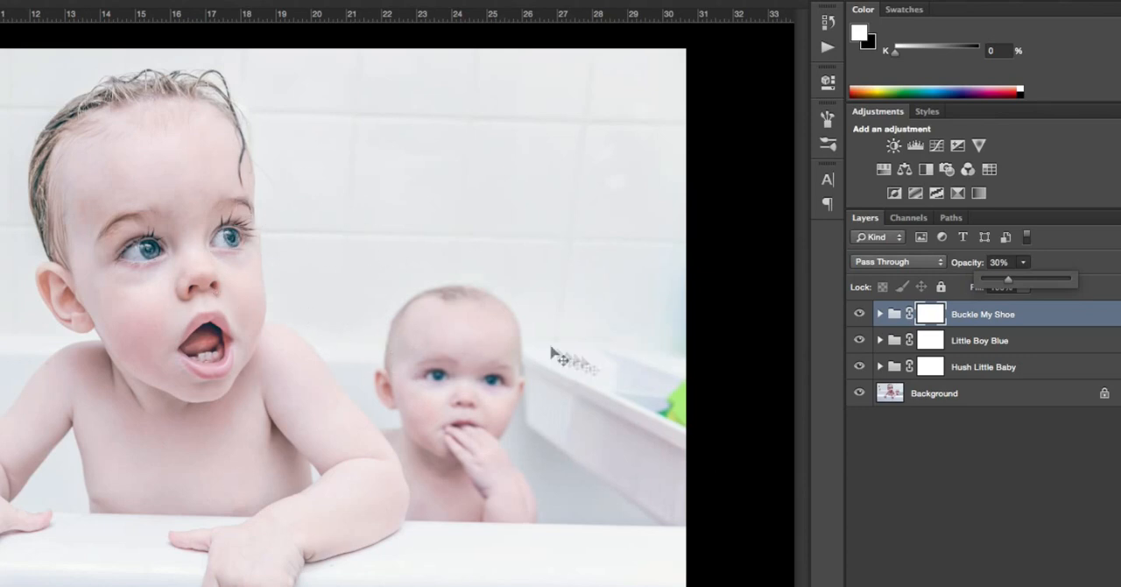
Select the Background layer and run the Iris Sparkle action from the Greater Than Gatsby - Clean Workflow set
left_click(919, 400)
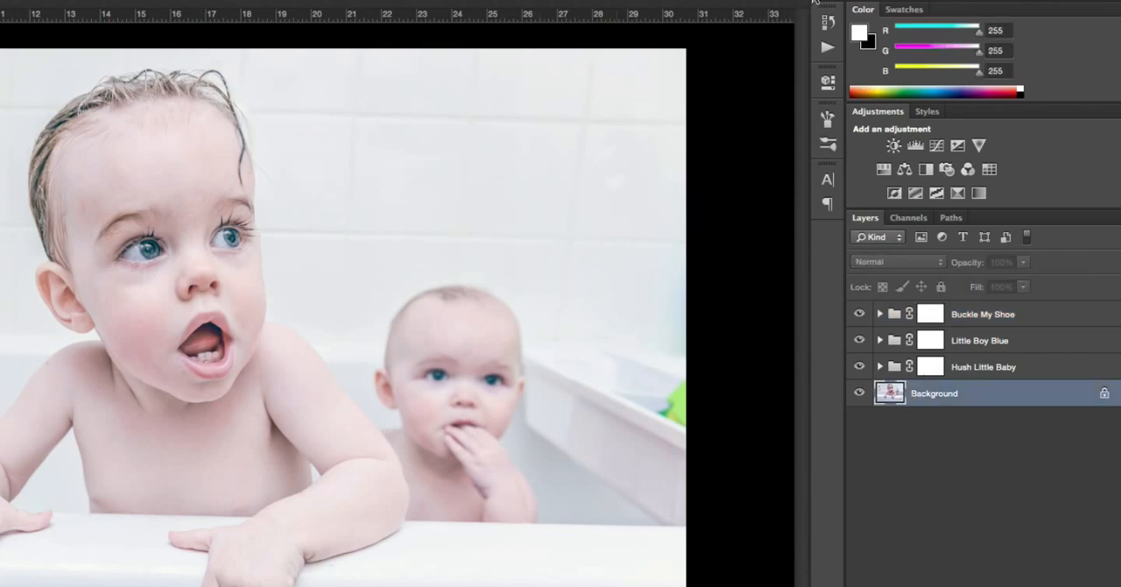
left_click(825, 45)
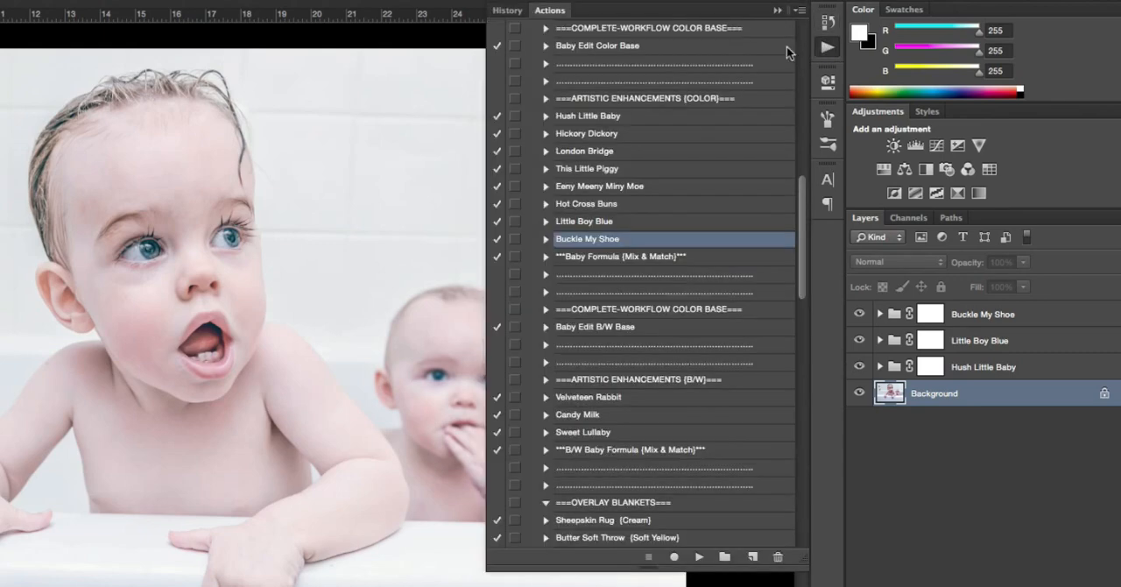
scroll(582, 182, "up", 5)
scroll(582, 182, "up", 15)
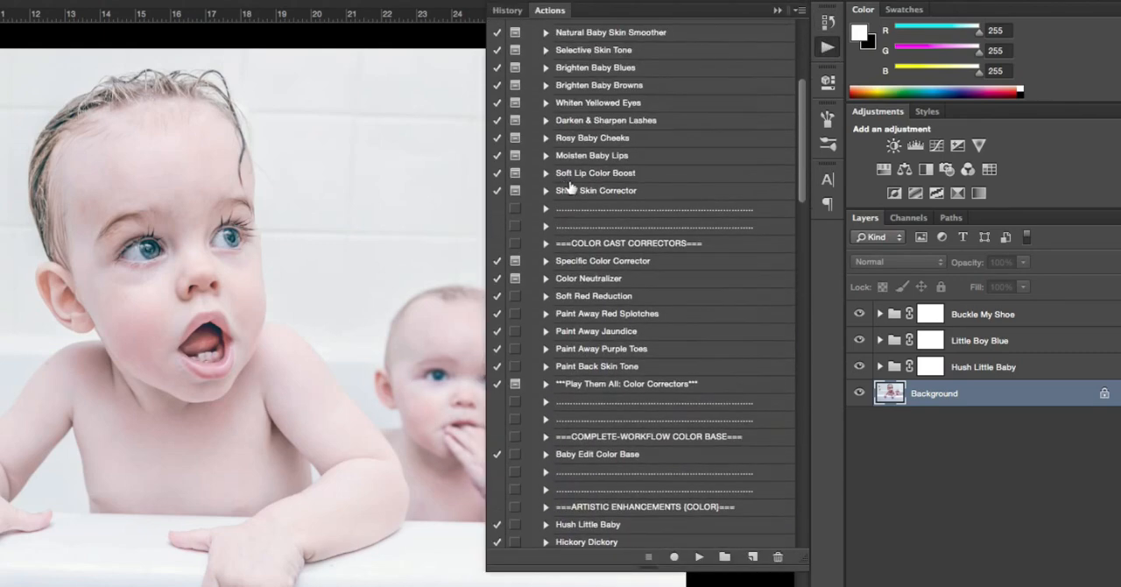
scroll(558, 183, "up", 3)
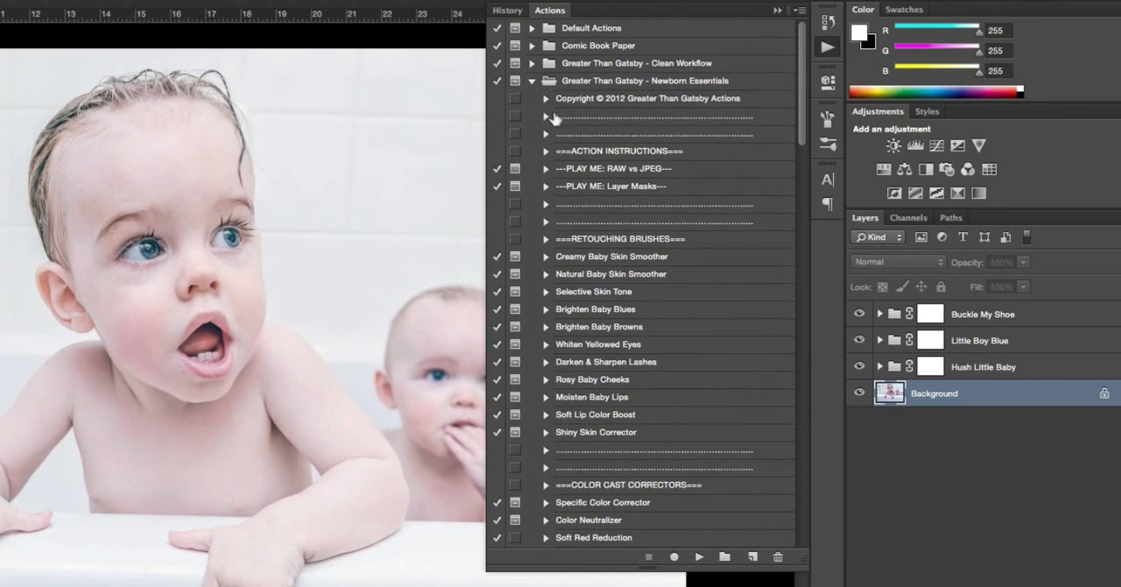
left_click(531, 81)
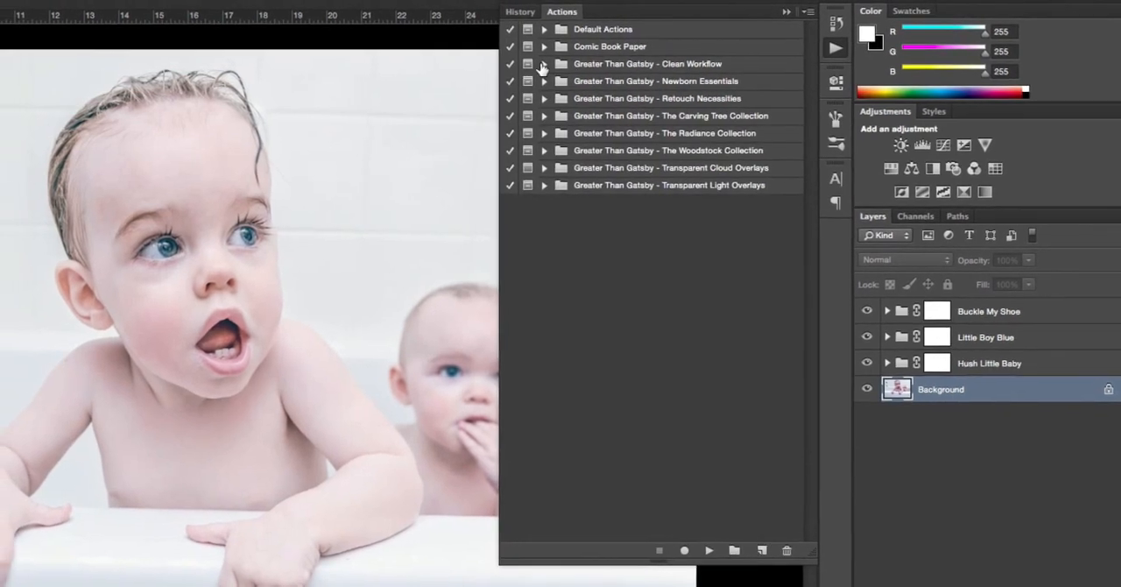
left_click(531, 63)
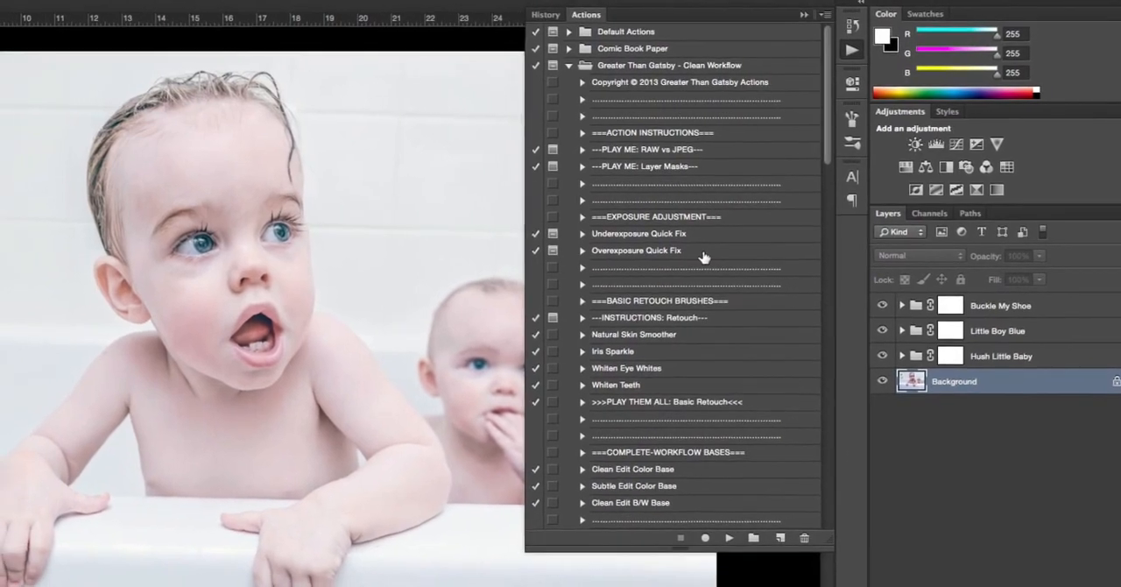
left_click(619, 350)
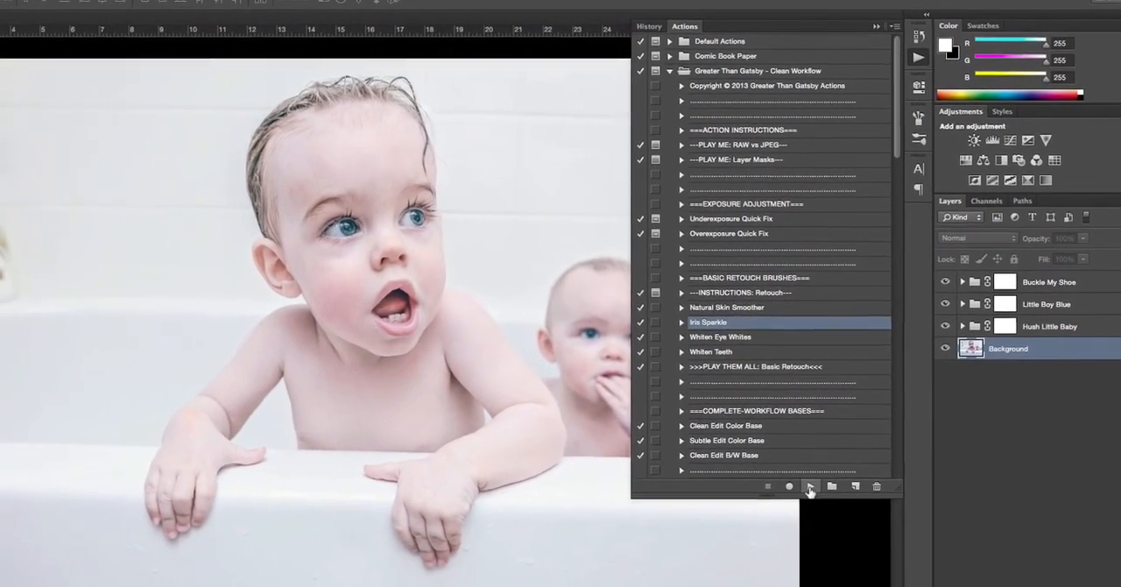
left_click(816, 482)
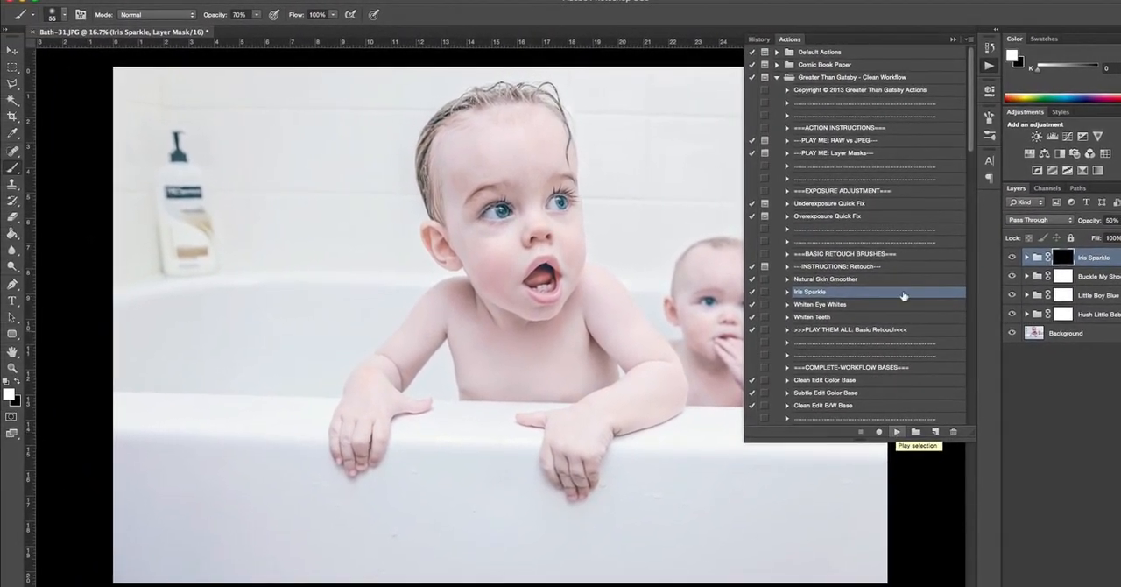
left_click(953, 39)
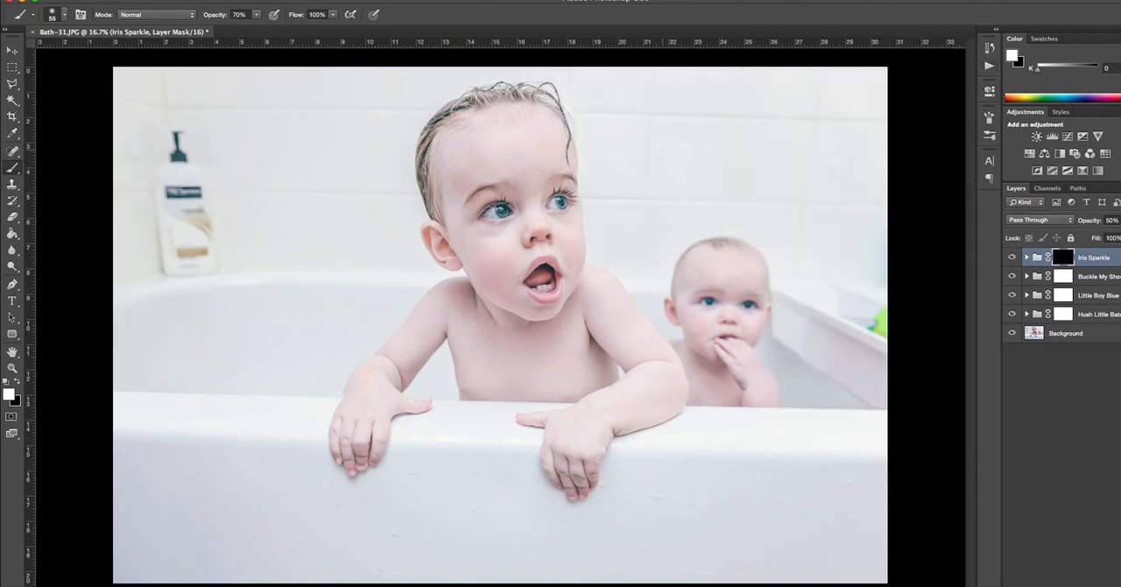
Paint white at 70% brush opacity on the Iris Sparkle mask over both of the older child's irises
left_click(11, 367)
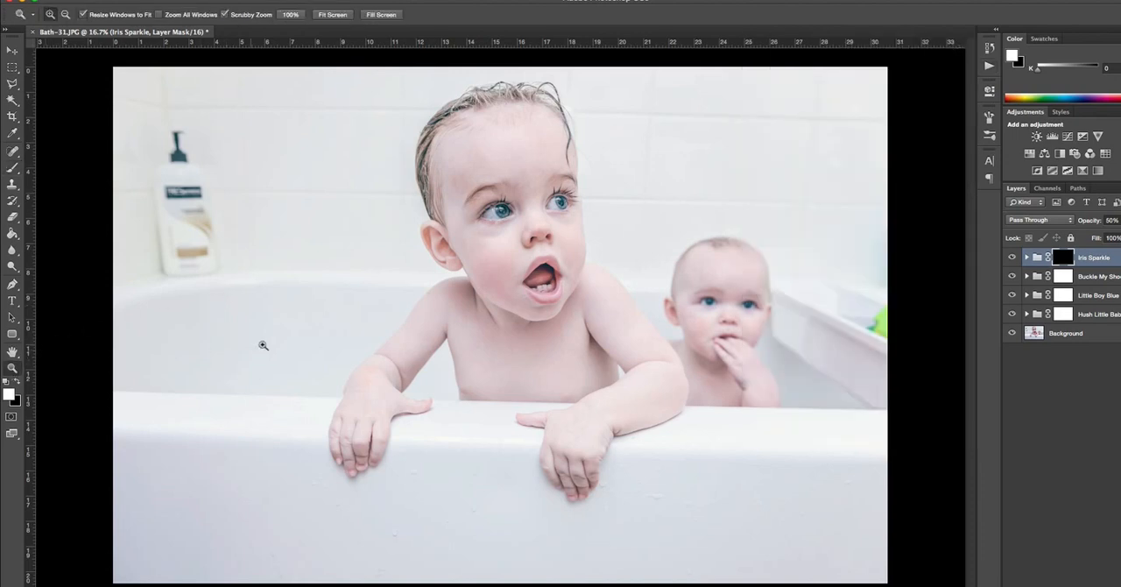
left_click(506, 210)
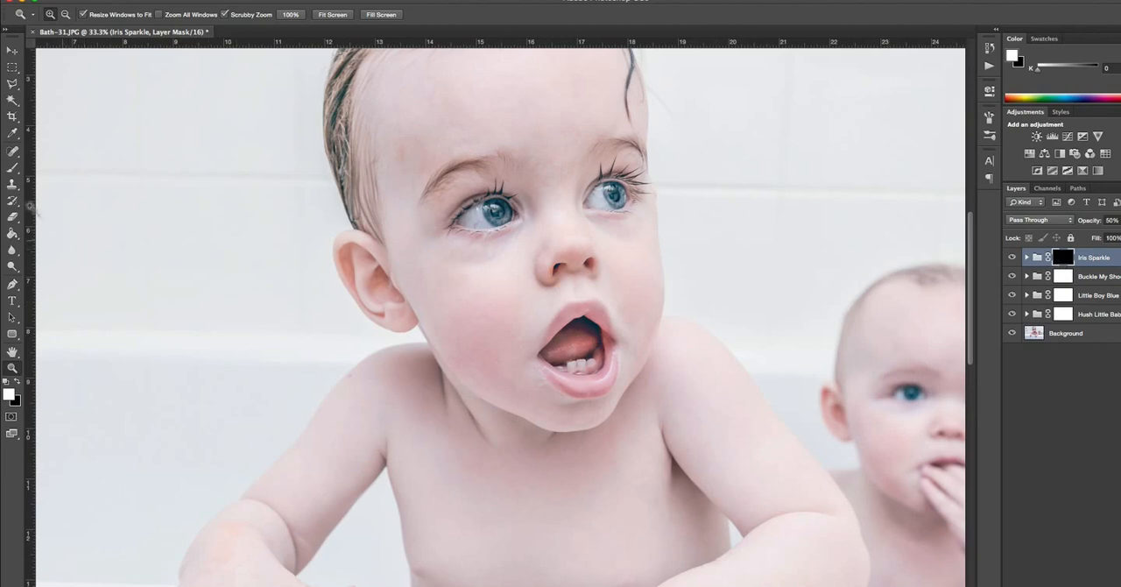
left_click(11, 171)
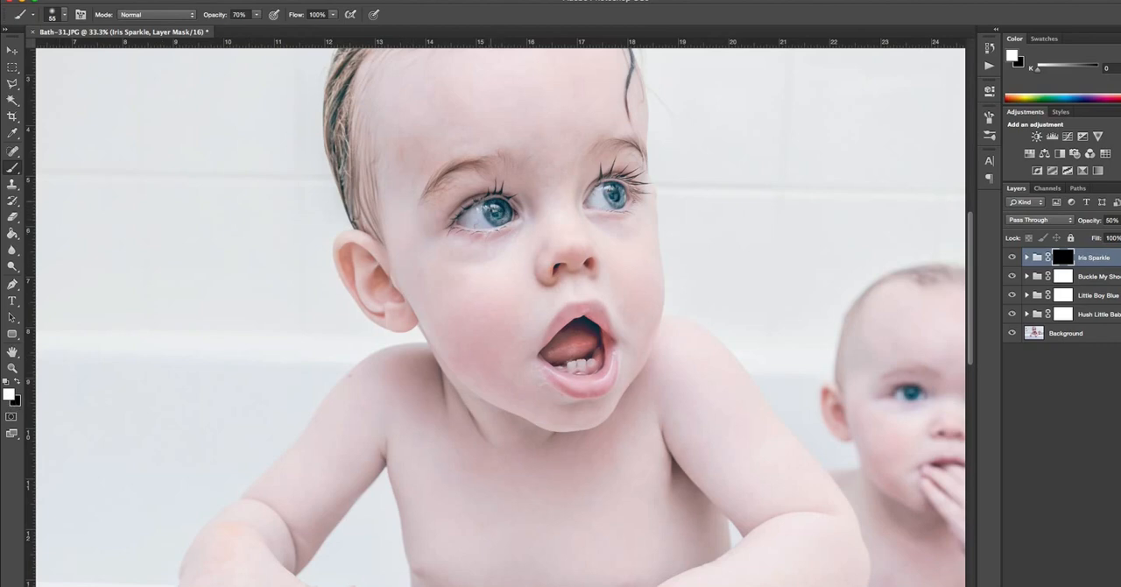
left_click(18, 382)
left_click(19, 383)
mouse_move(498, 205)
left_mouse_down()
mouse_move(491, 213)
mouse_move(501, 212)
left_mouse_up()
left_click_drag(496, 210, 506, 210)
left_click_drag(506, 211, 500, 215)
left_click_drag(616, 199, 610, 192)
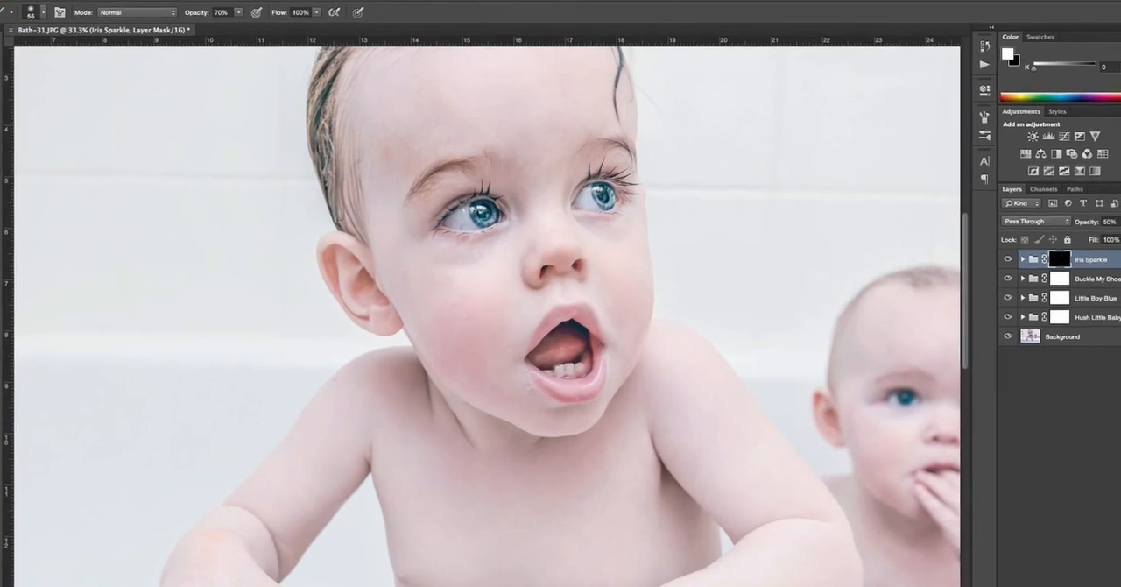
Fit the whole photo in view and set the Iris Sparkle group's opacity to 30%
key("h")
key("super+0")
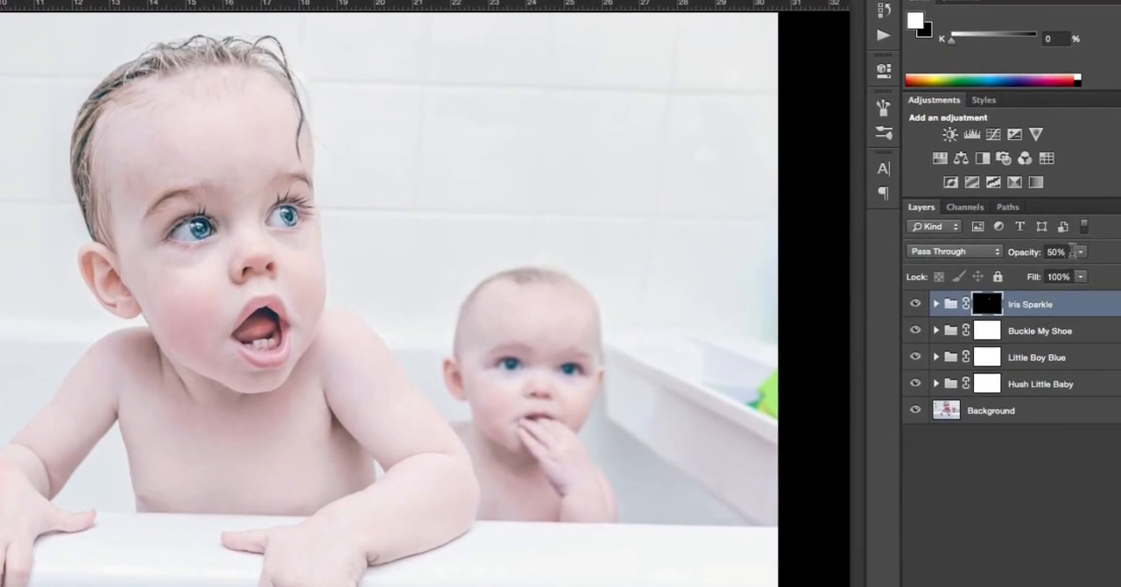
left_click(1080, 251)
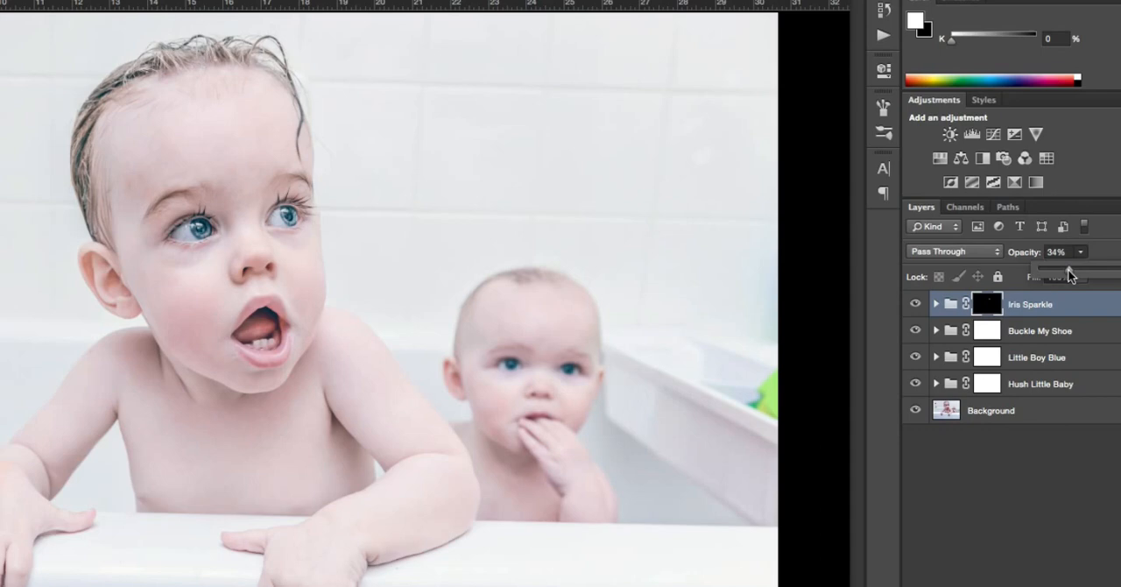
left_click_drag(1067, 269, 1120, 277)
left_click(1070, 267)
left_click_drag(1073, 273, 1074, 273)
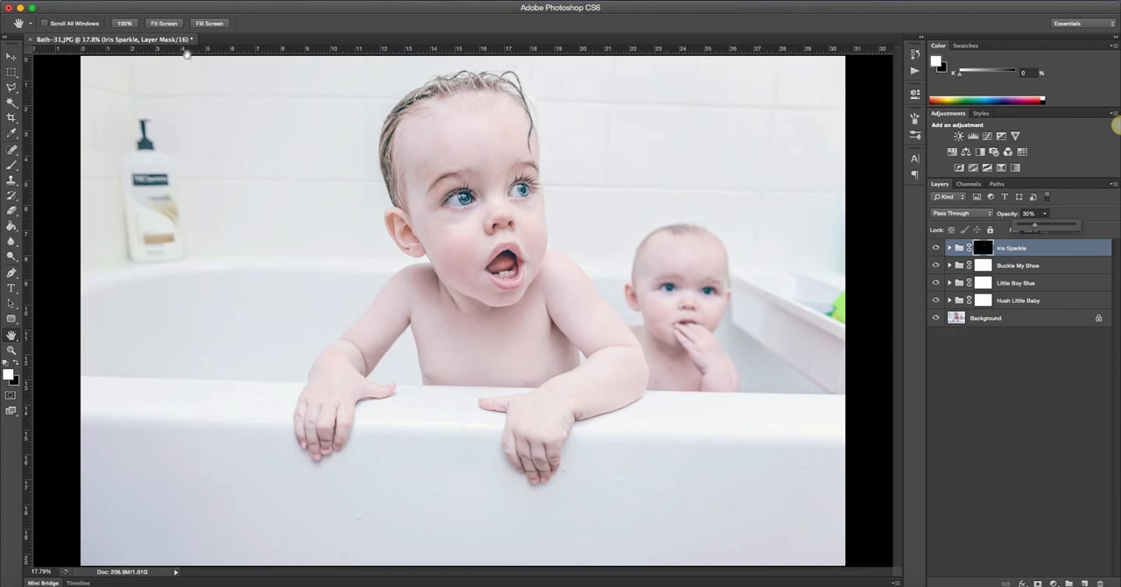
Save the edited bathtub photo with its layer groups
left_click(98, 1)
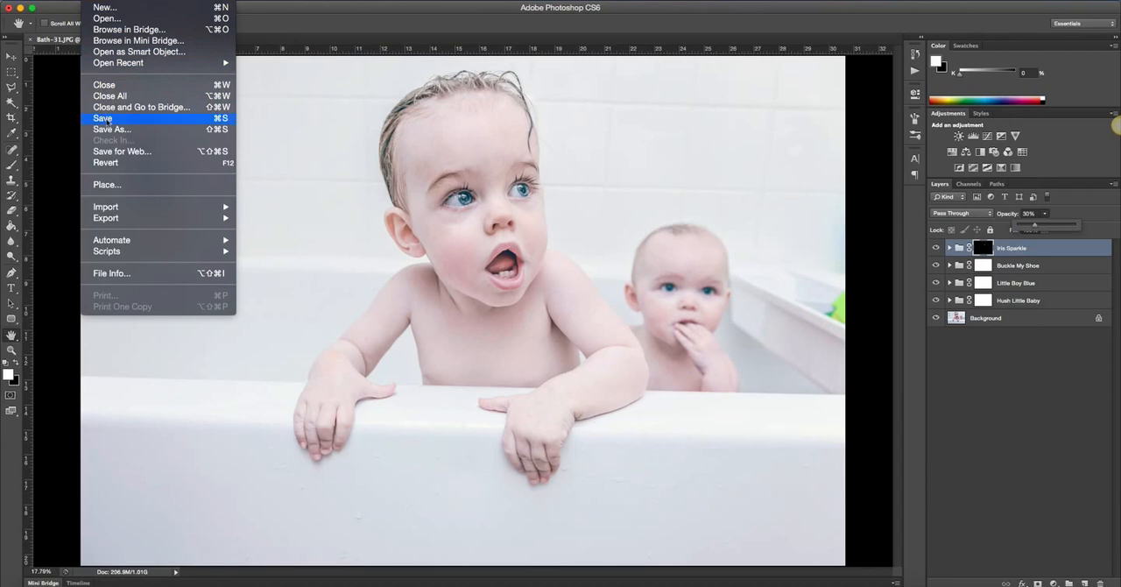
left_click(102, 118)
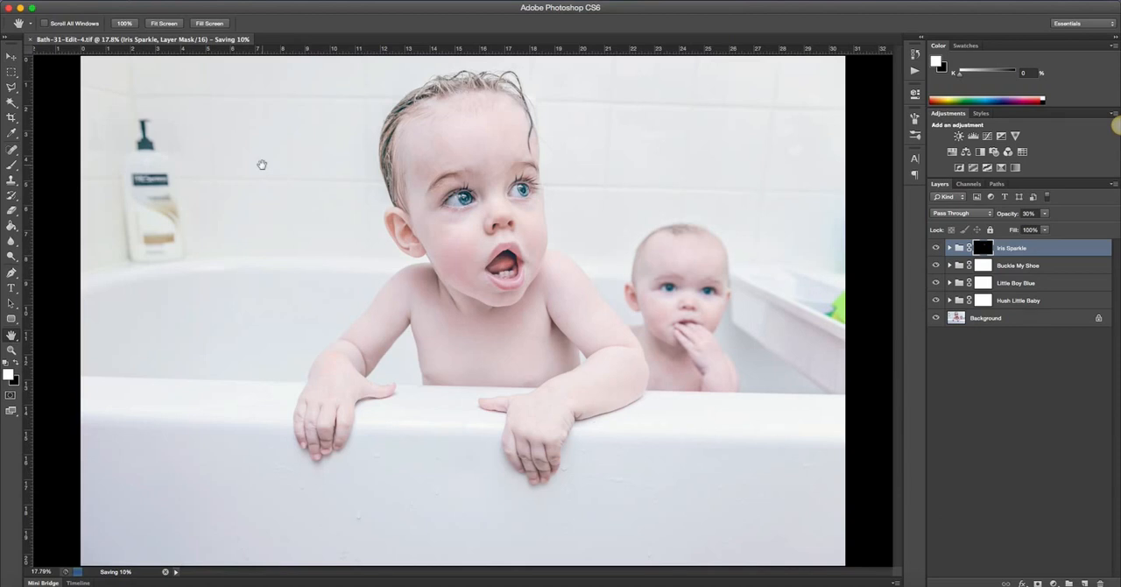
left_click(697, 4)
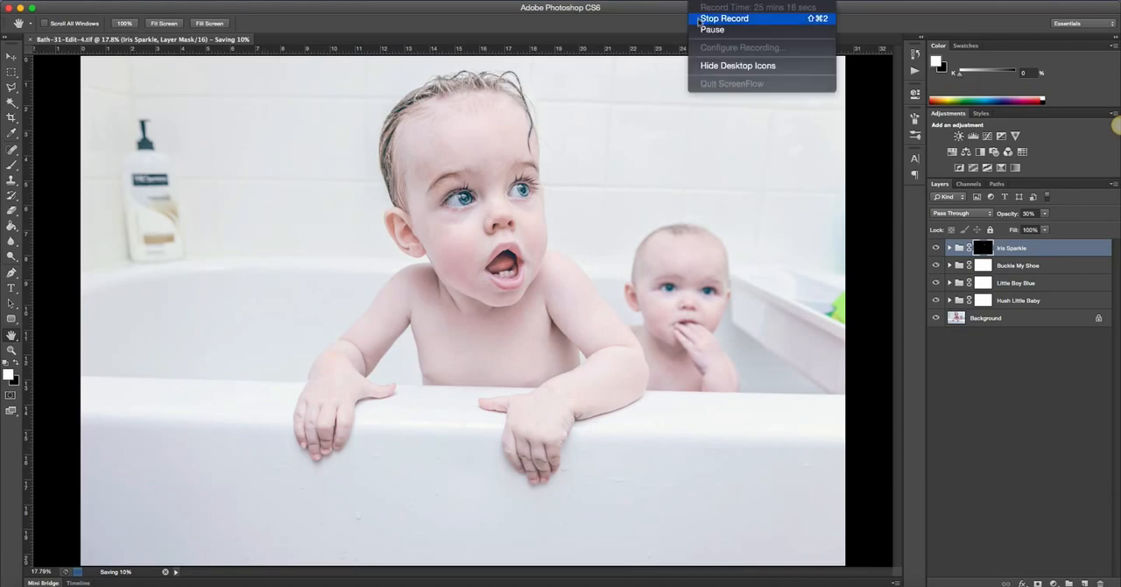
left_click(709, 29)
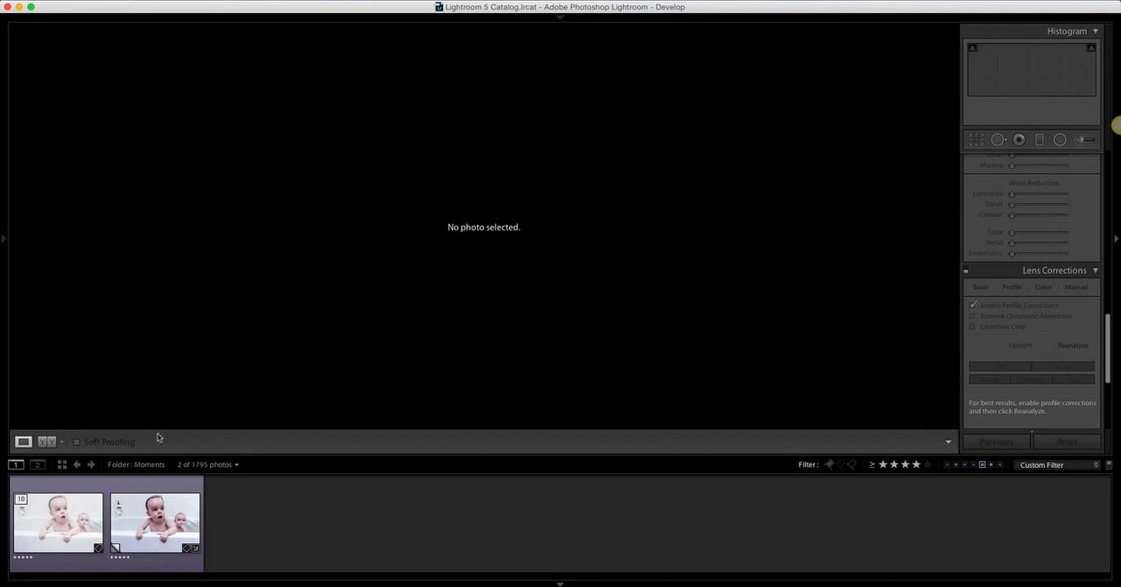
In Lightroom, view Bath-31-Edit-4.tif, compare Bath-31.JPG Copy 2 before and after side by side and split, and return to the single-photo view
left_click(61, 530)
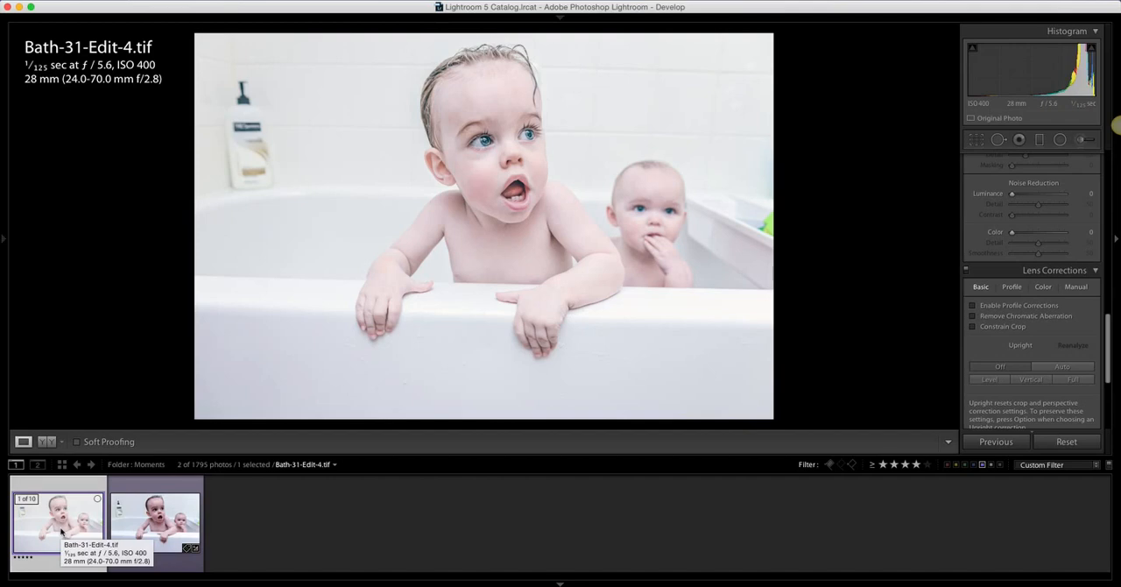
left_click(135, 530)
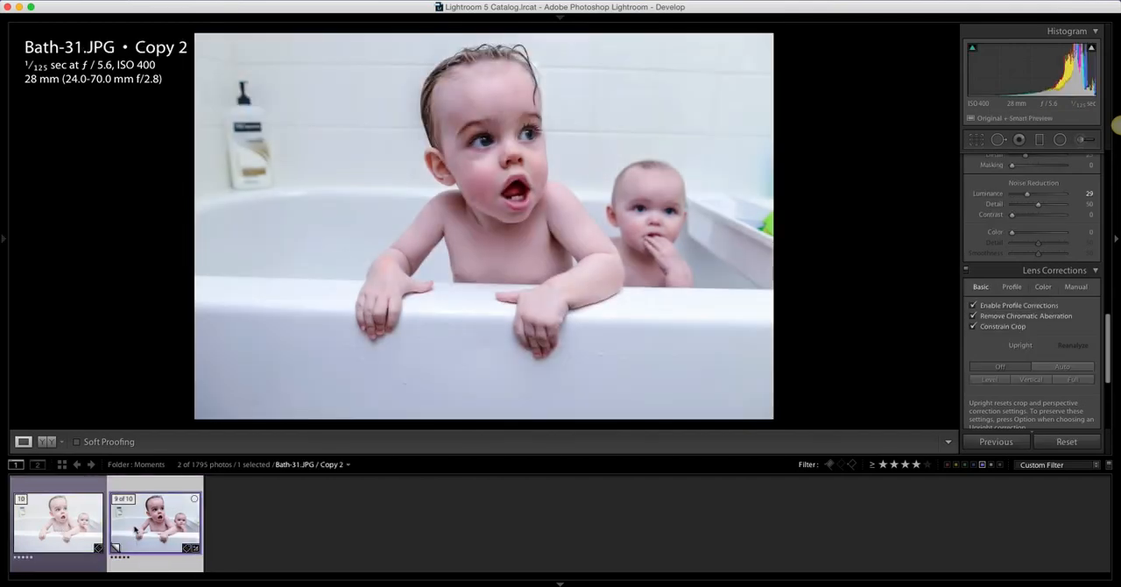
left_click(48, 443)
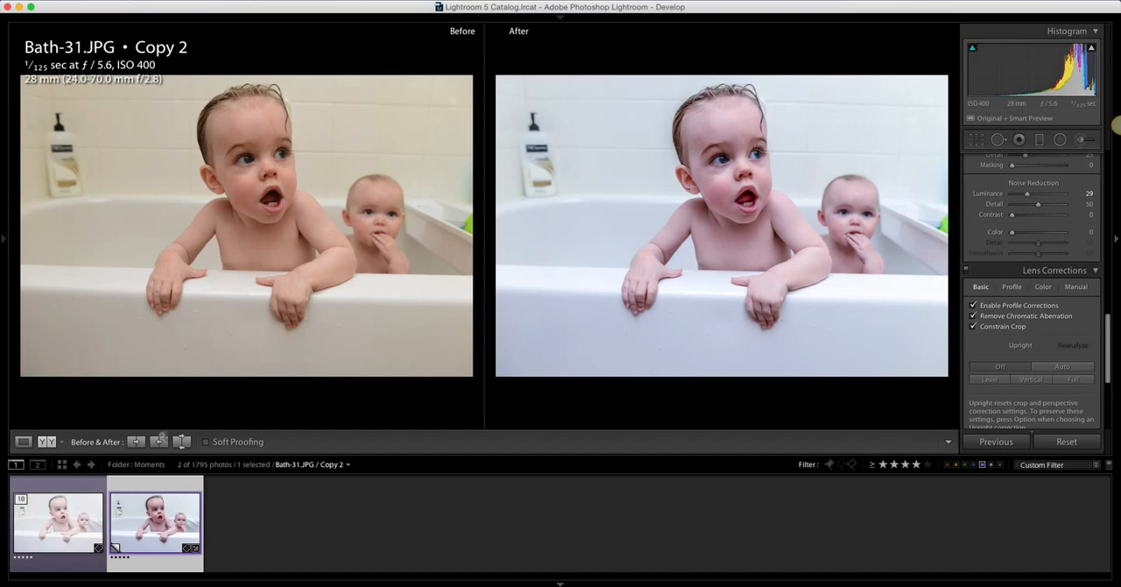
left_click(51, 443)
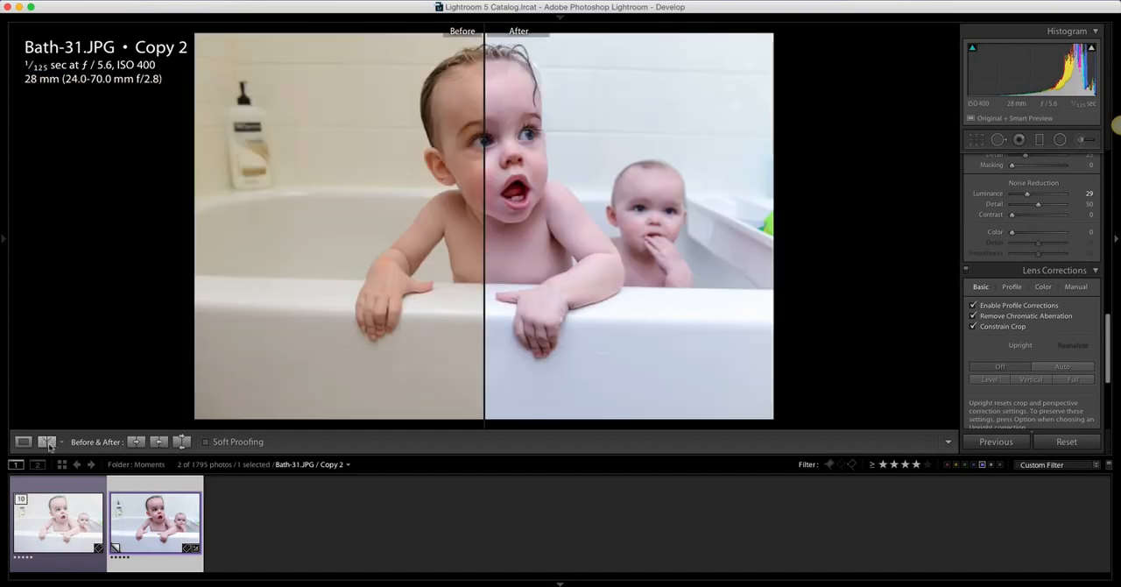
left_click(61, 444)
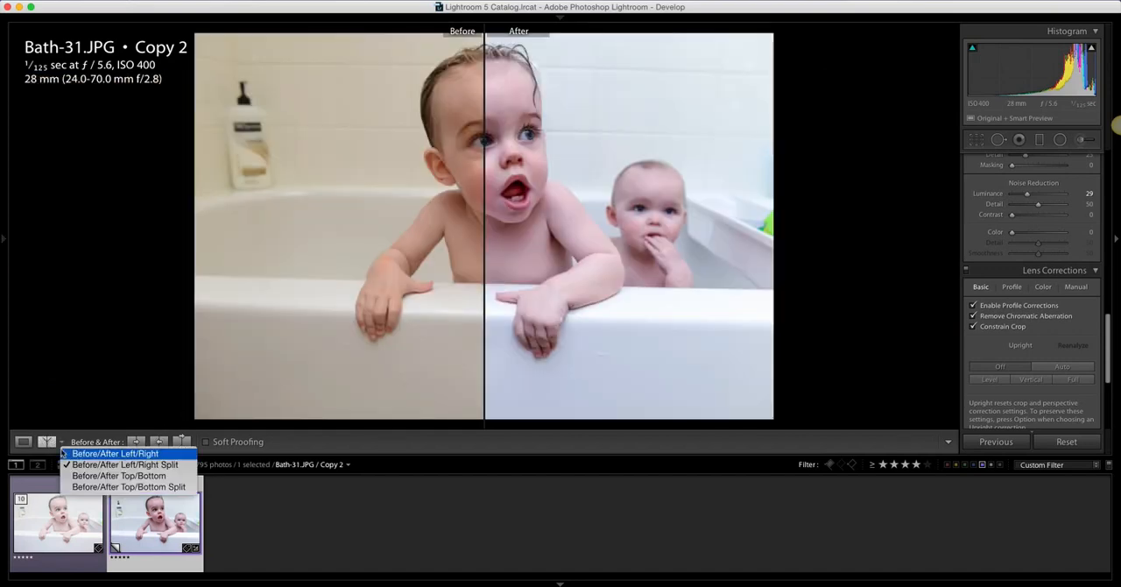
left_click(24, 446)
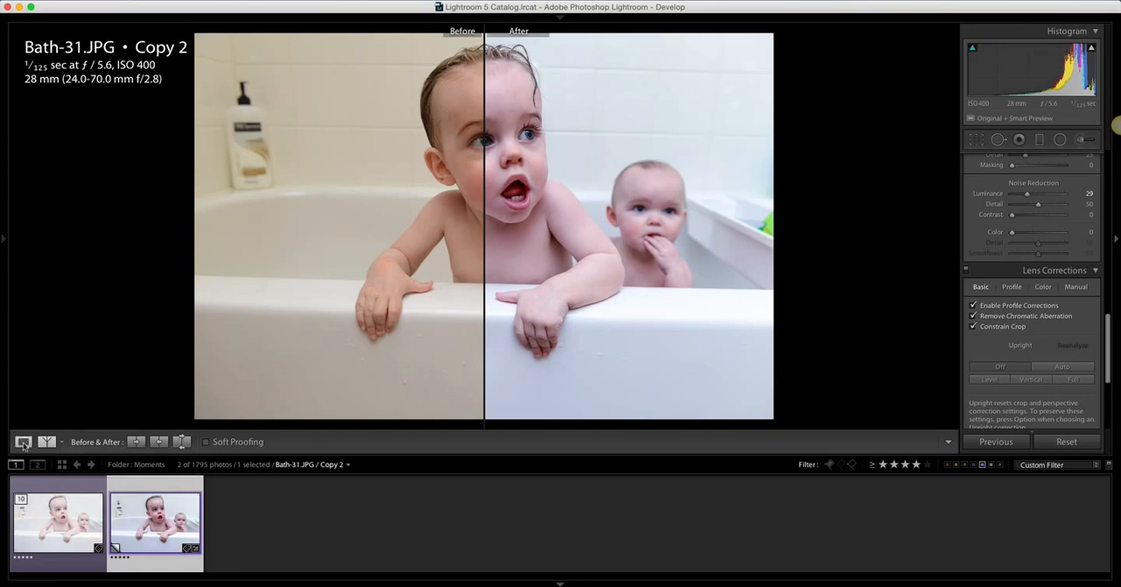
left_click(24, 445)
Select Bath-31-Edit-4.tif together with Bath-31.JPG Copy 2 and show both in the Library's Compare view
left_click(78, 512)
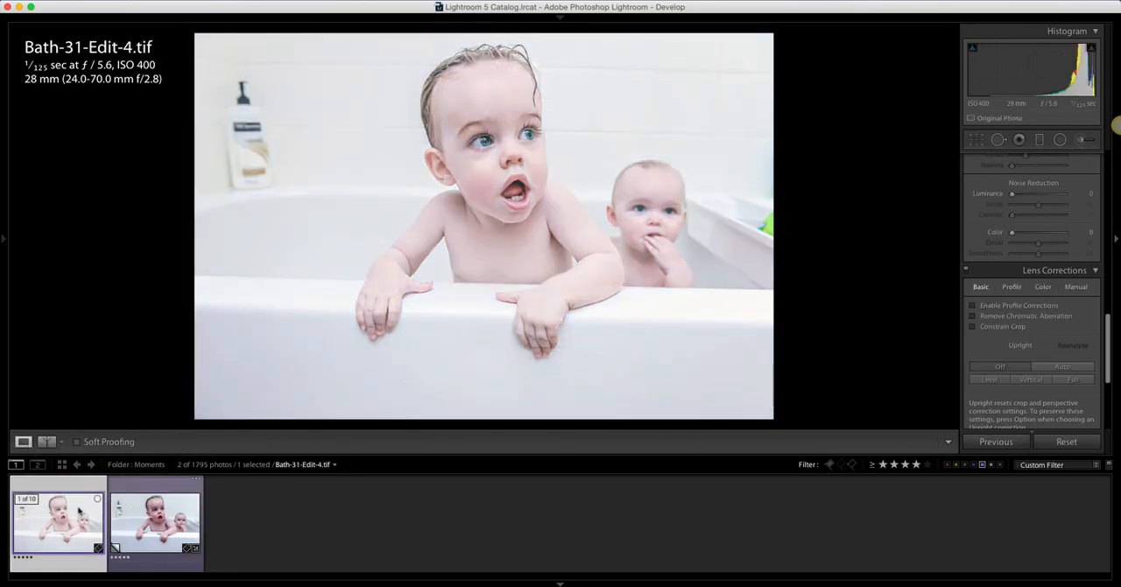
left_click(121, 514, "super")
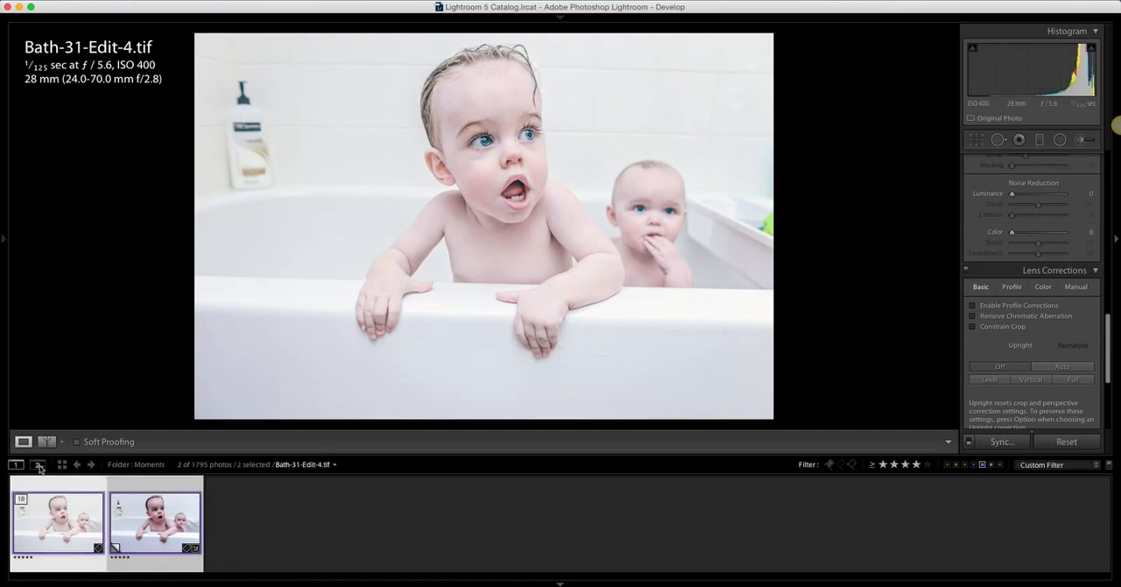
left_click(76, 442)
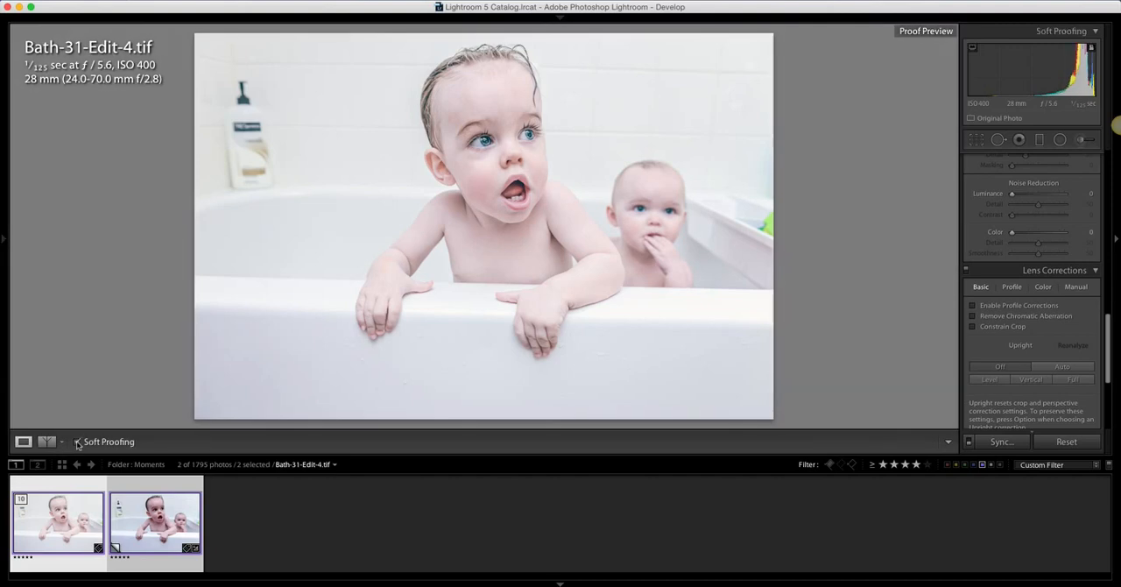
left_click(76, 442)
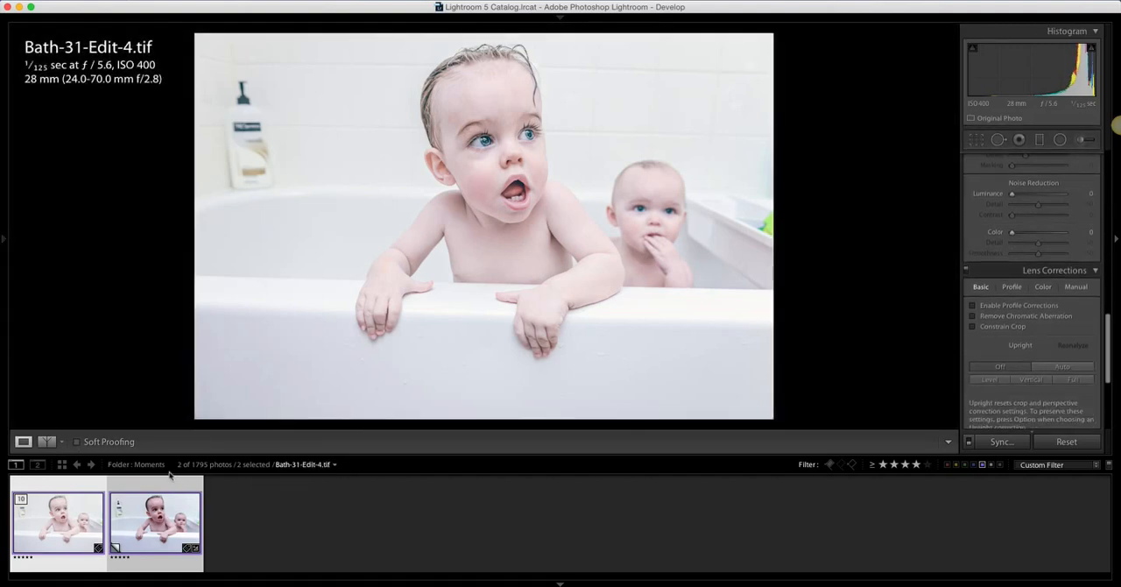
left_click(63, 465)
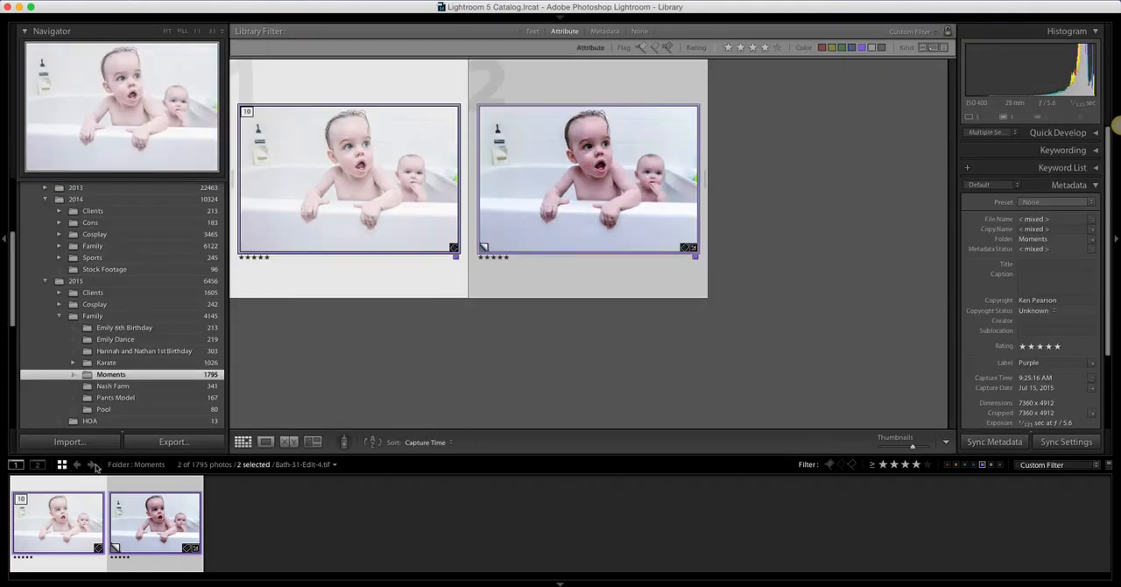
left_click(289, 442)
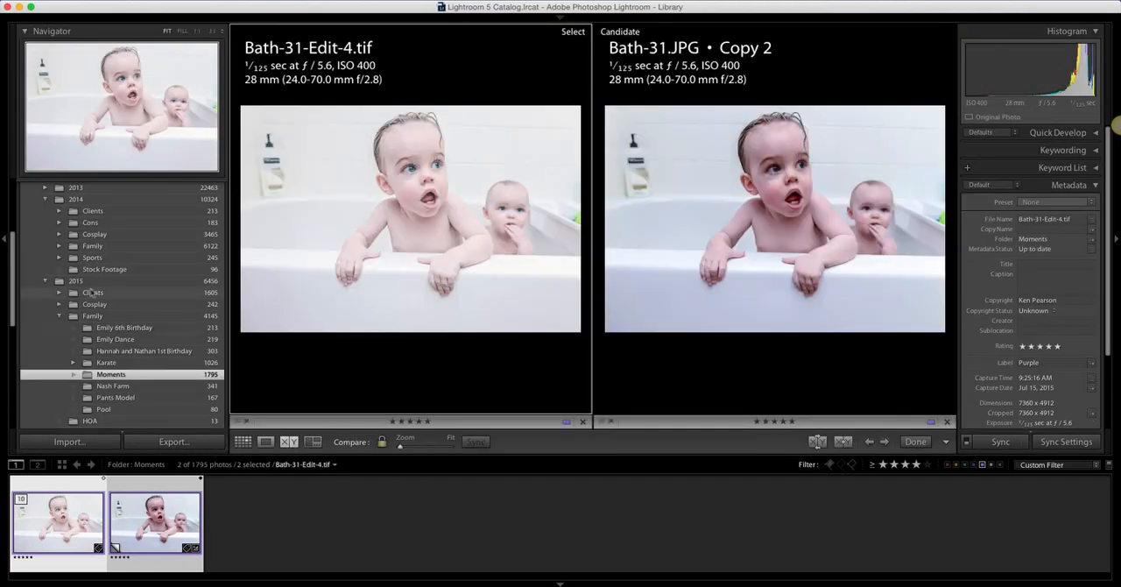
Hide both side panels and the filmstrip to enlarge the two compared photos
left_click(7, 240)
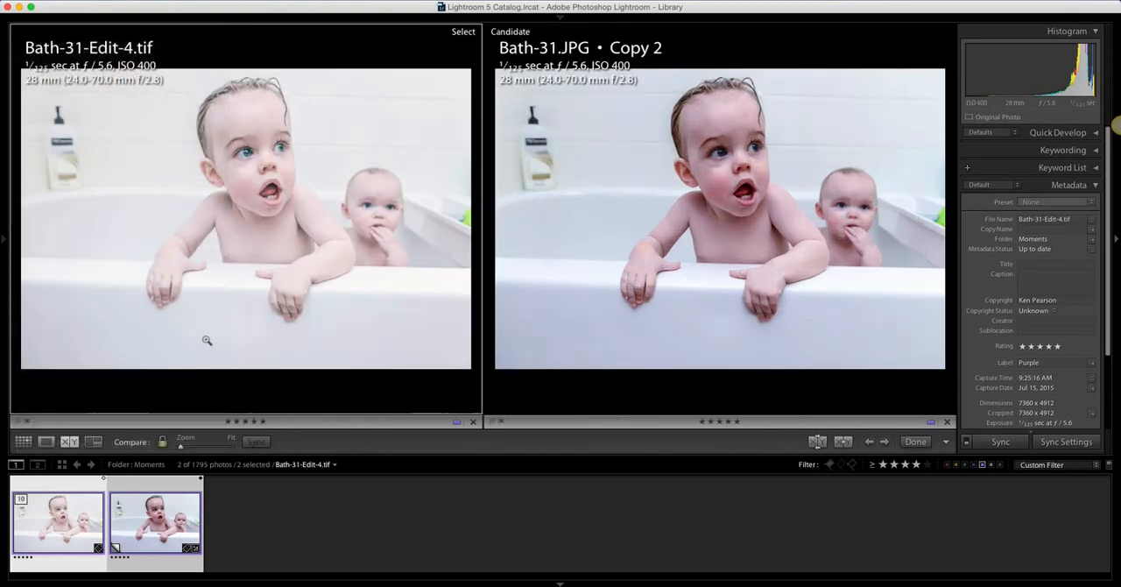
left_click(1117, 238)
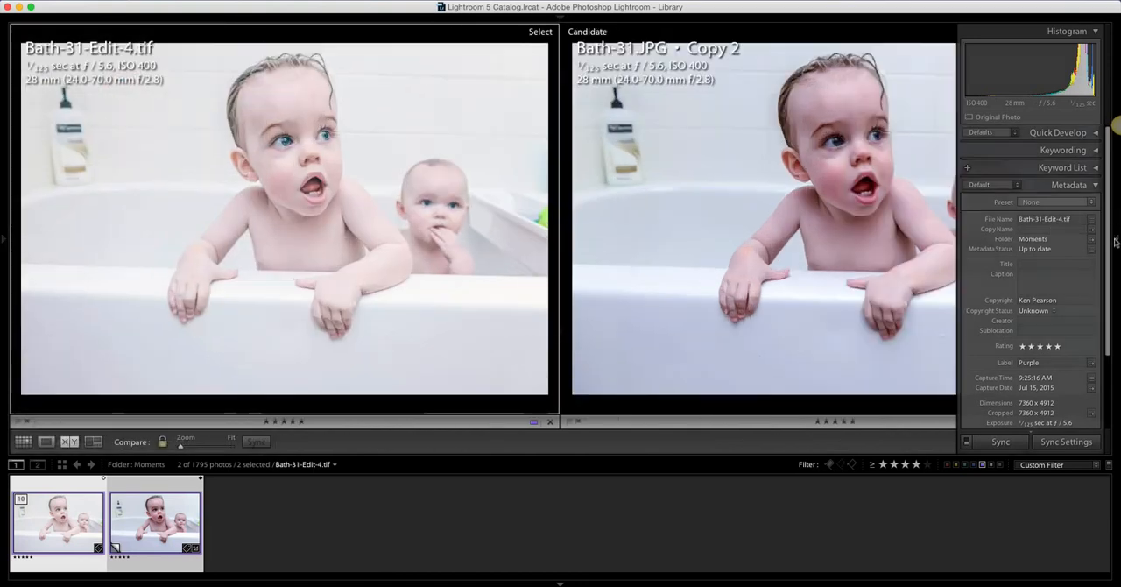
left_click(560, 581)
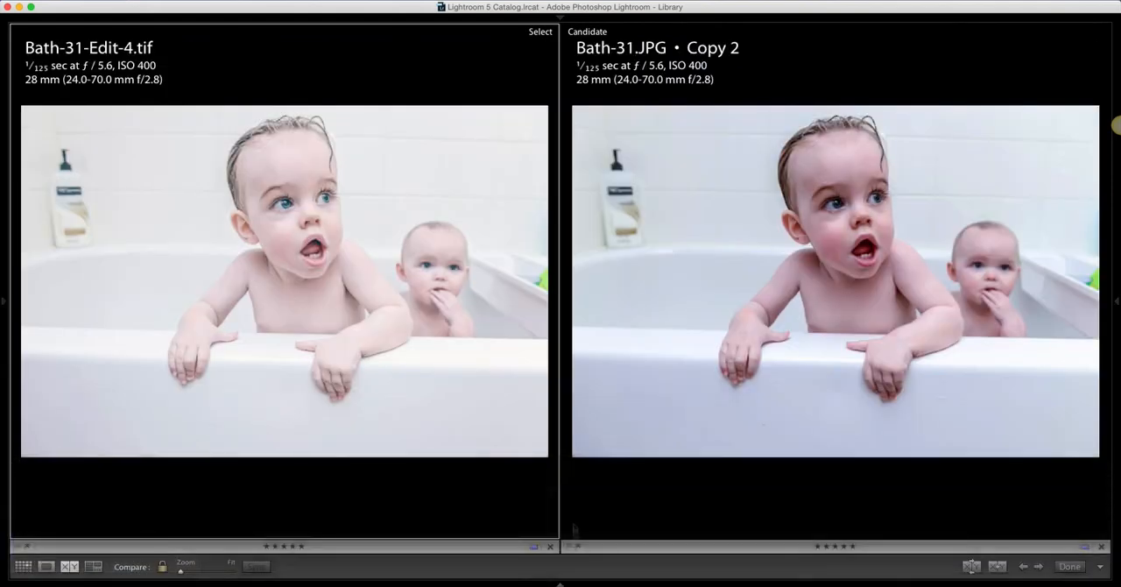
left_click(698, 4)
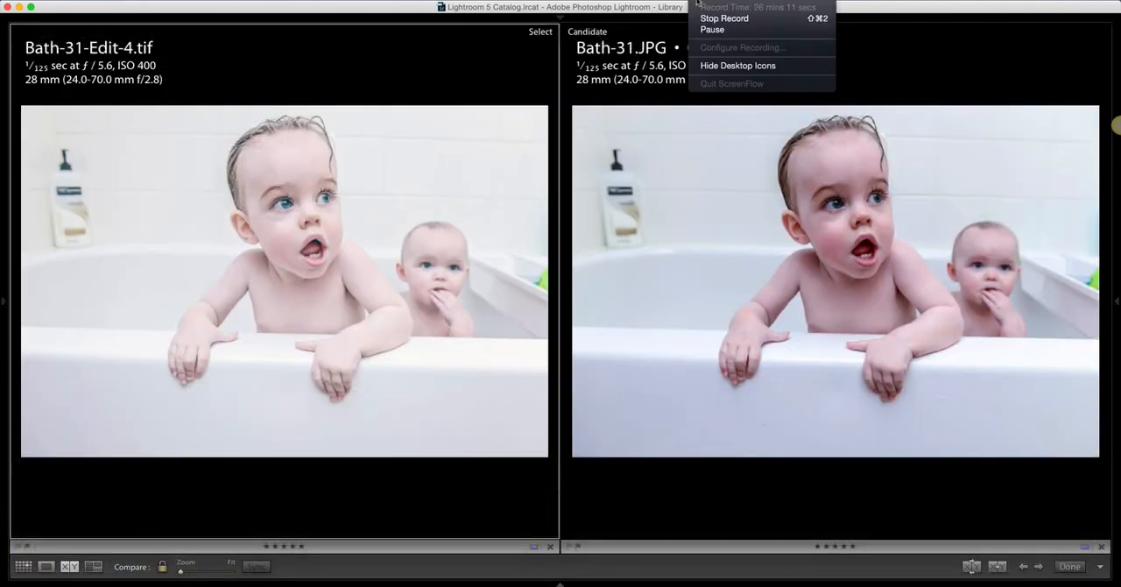
left_click(698, 3)
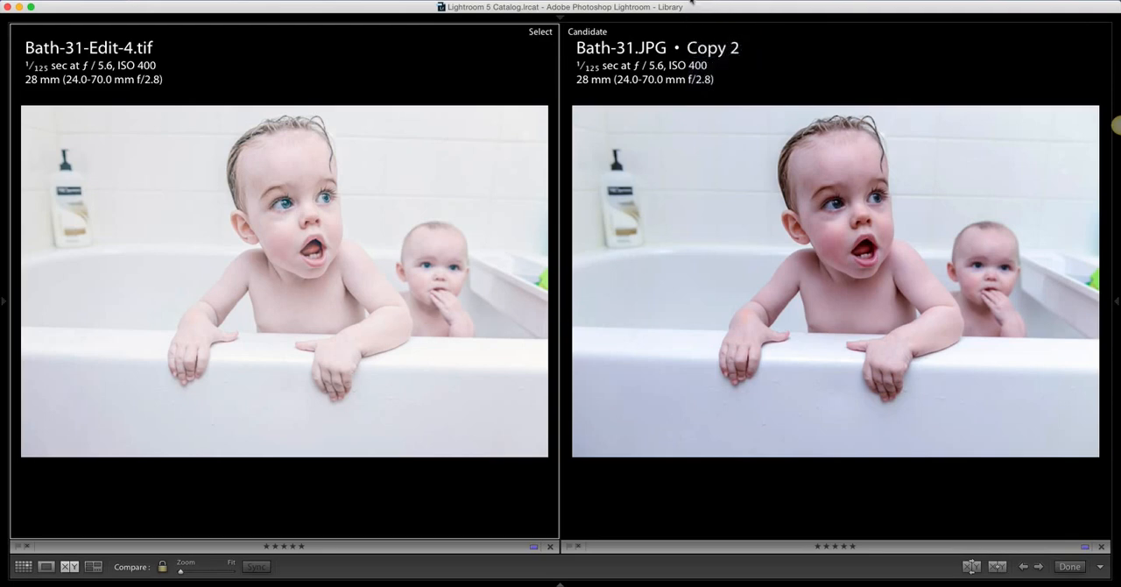
left_click(697, 3)
left_click(713, 29)
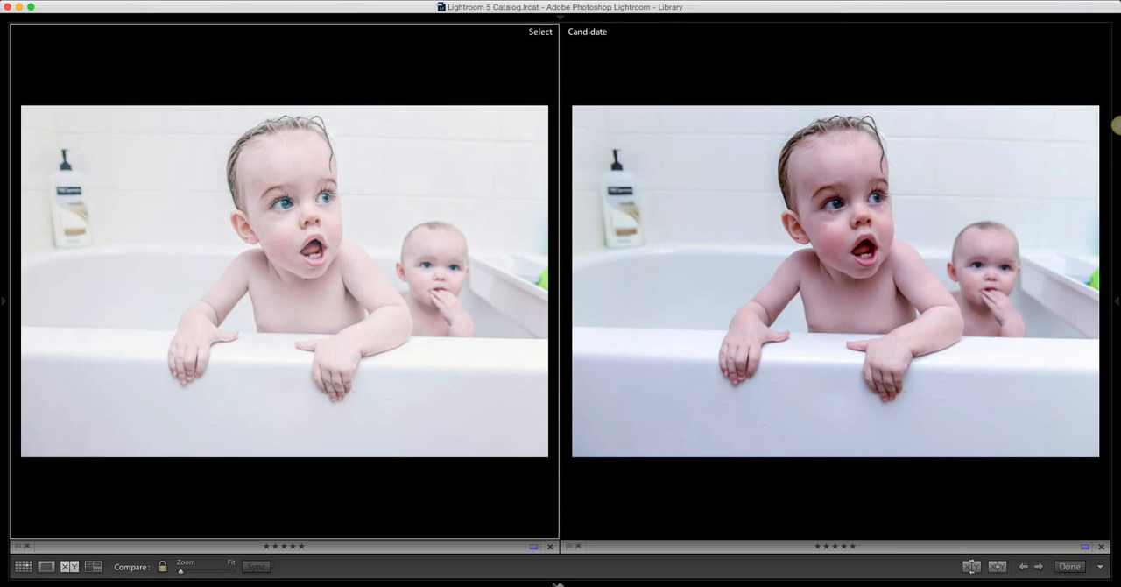
Bring back the filmstrip and try to reverse the order of the two compared photos
left_click(559, 581)
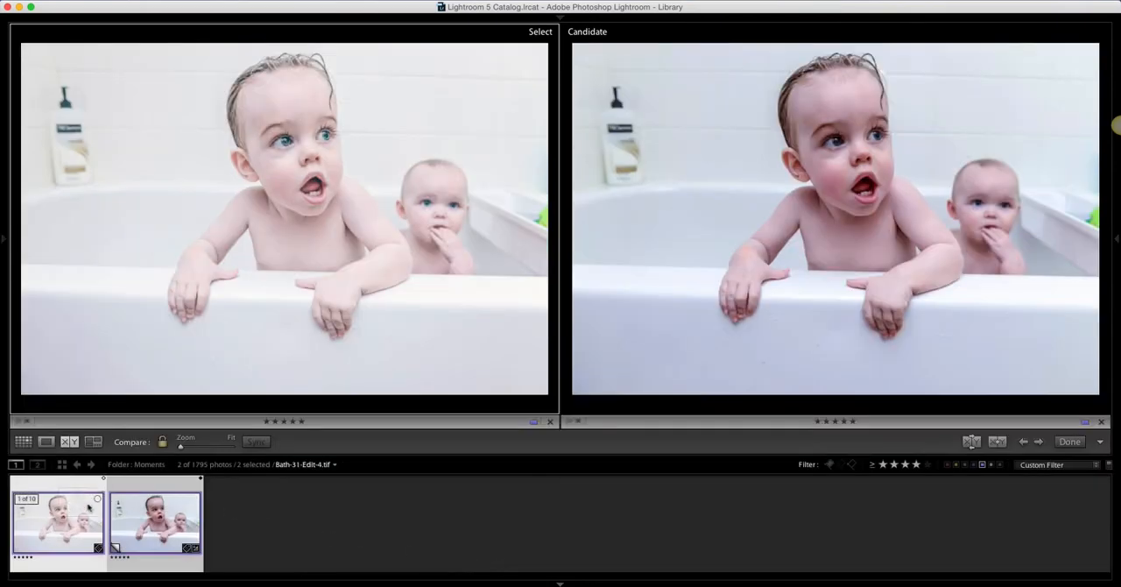
left_click_drag(175, 506, 233, 503)
left_click(70, 443)
left_click(70, 442)
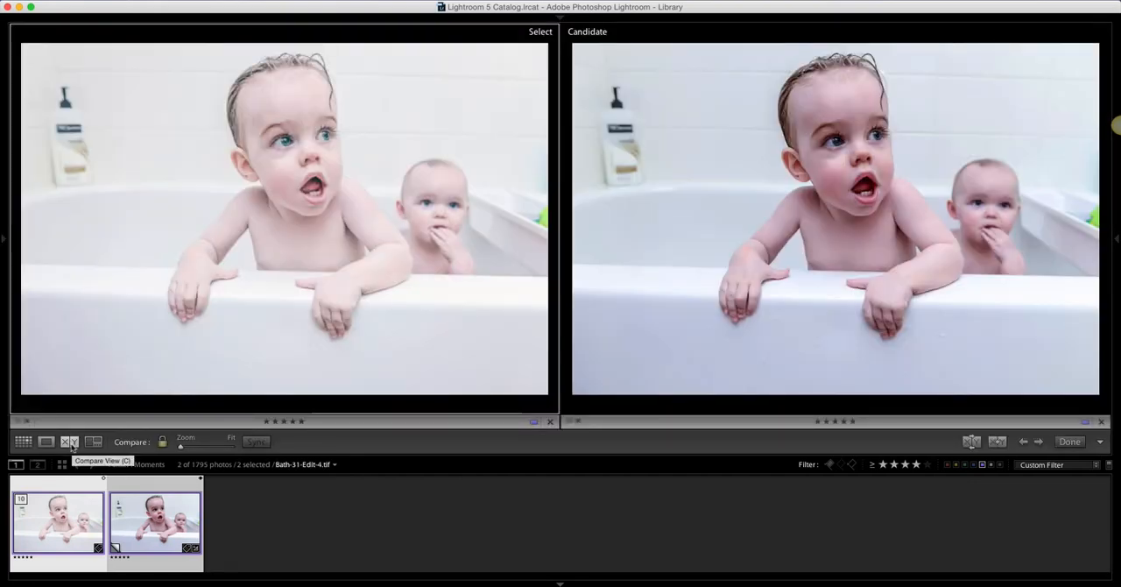
left_click(70, 442)
left_click(70, 442)
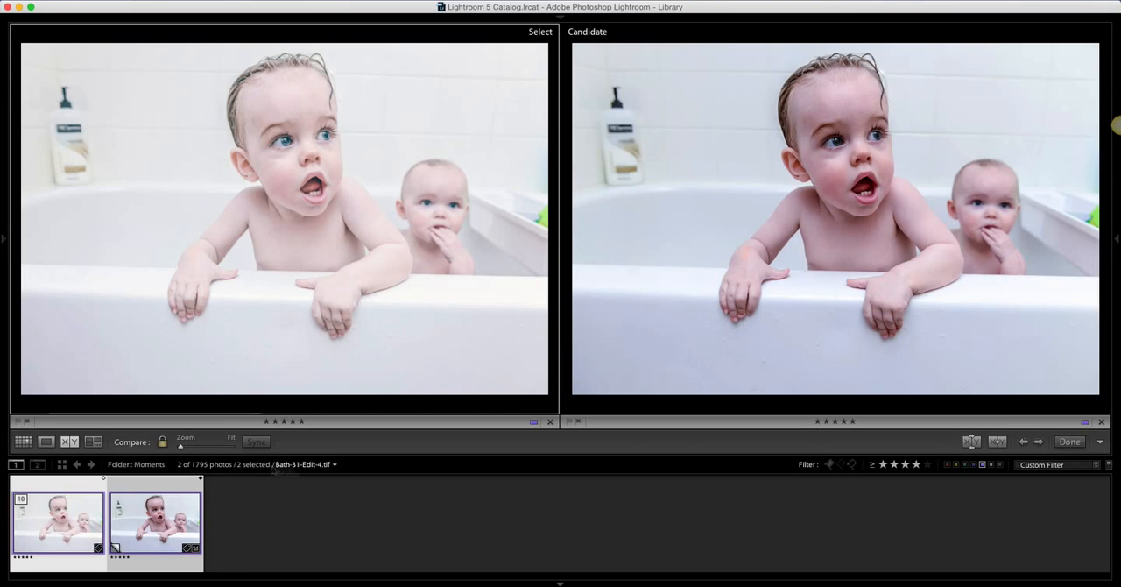
Make Bath-31.JPG Copy 2 the Select photo and Bath-31-Edit-4.tif the Candidate, and hide the filmstrip
left_click(997, 442)
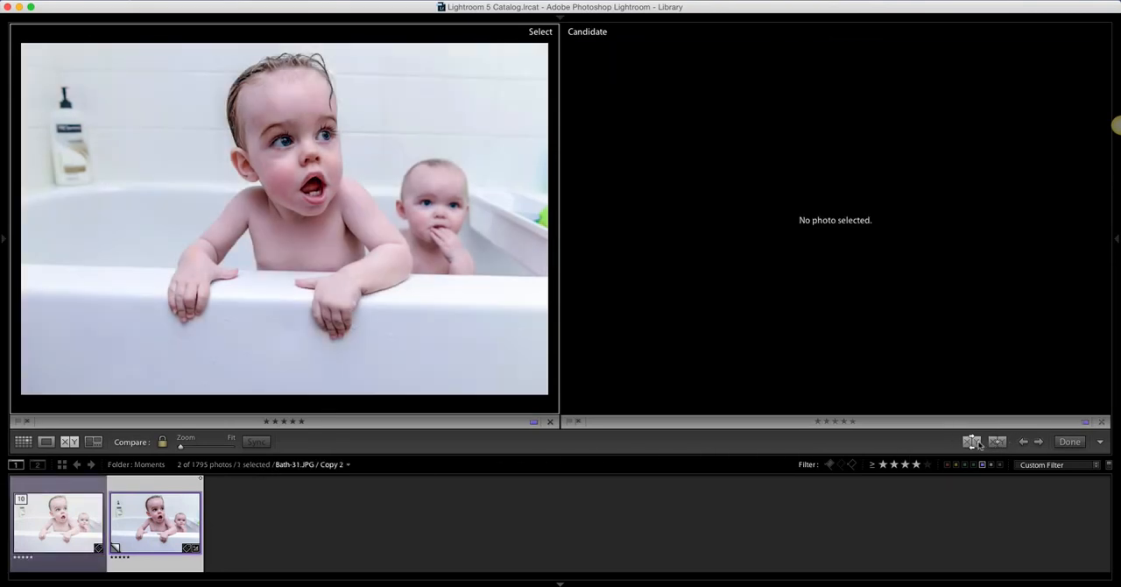
left_click(977, 443)
left_click(976, 442)
left_click(976, 442)
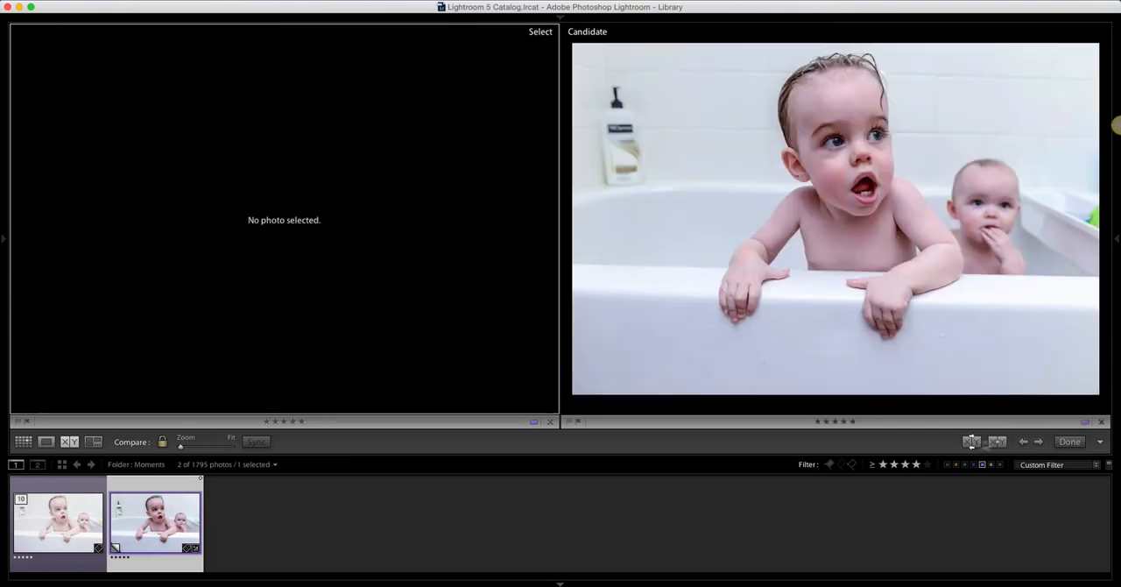
left_click(996, 442)
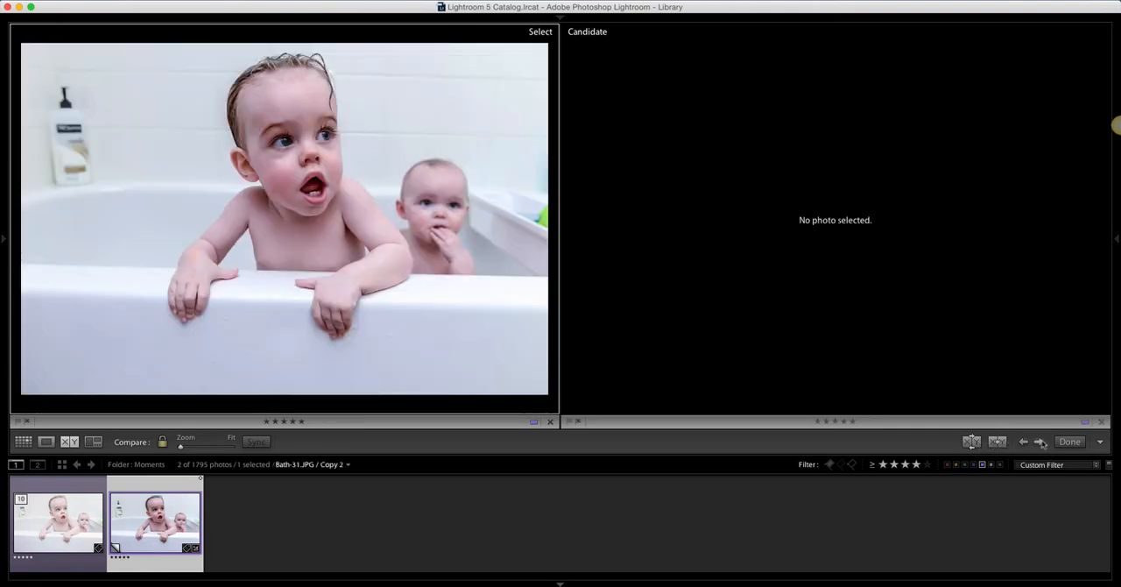
left_click(972, 442)
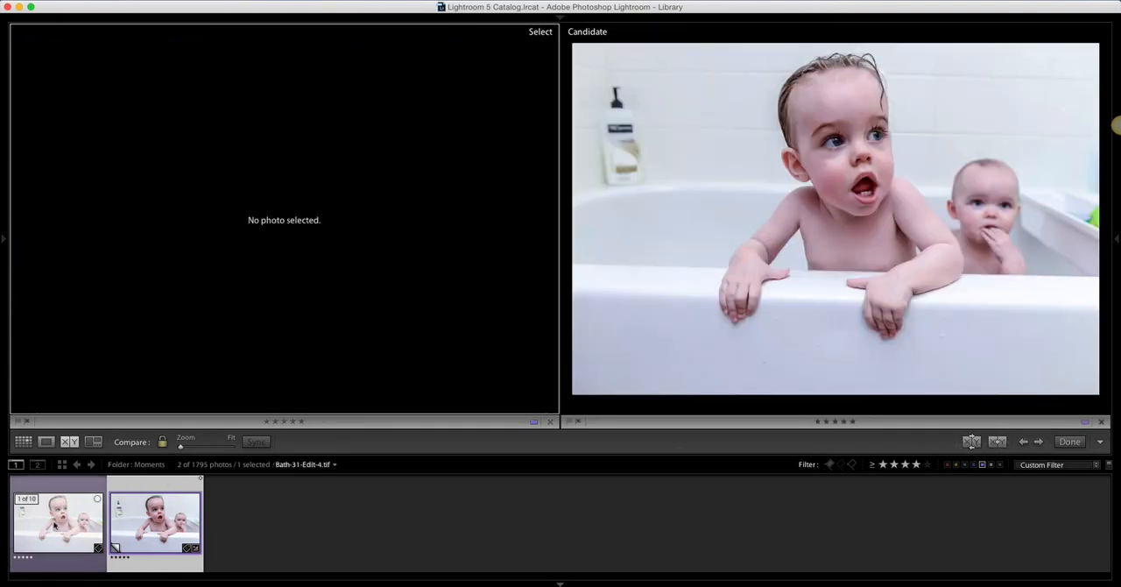
left_click(55, 526, "super")
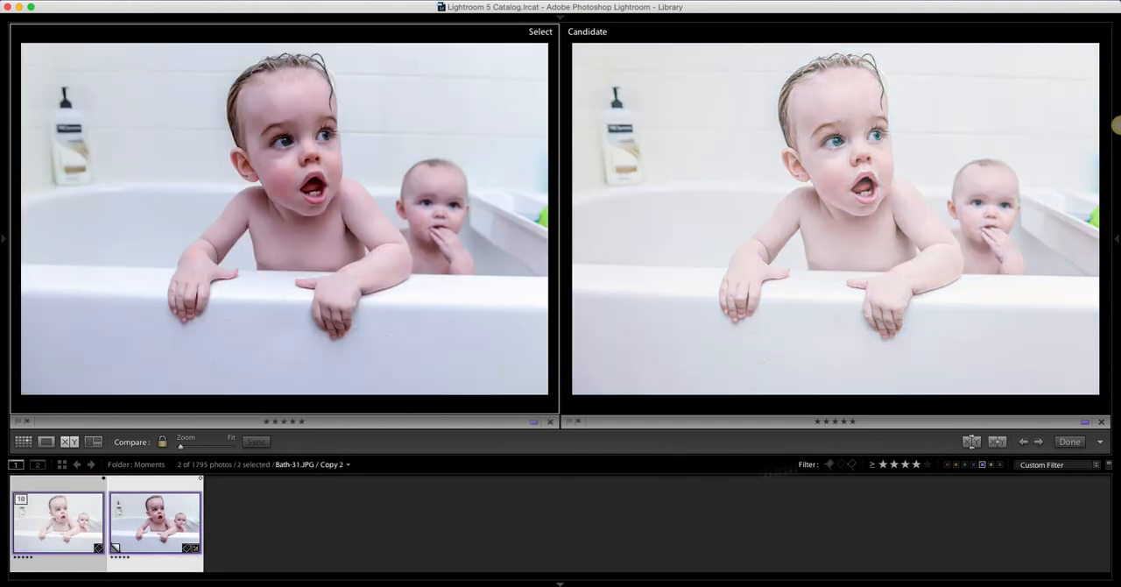
left_click(559, 582)
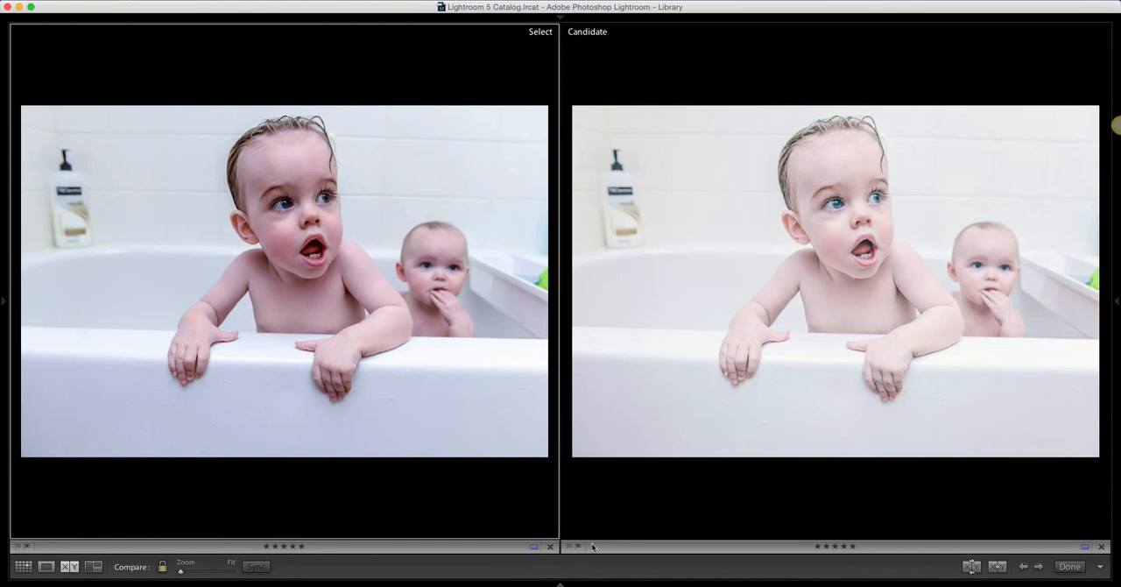
Compare the wall tiles and the older child's ear, cheek and eye at 1:1, and return both photos to Fit
left_click(626, 517)
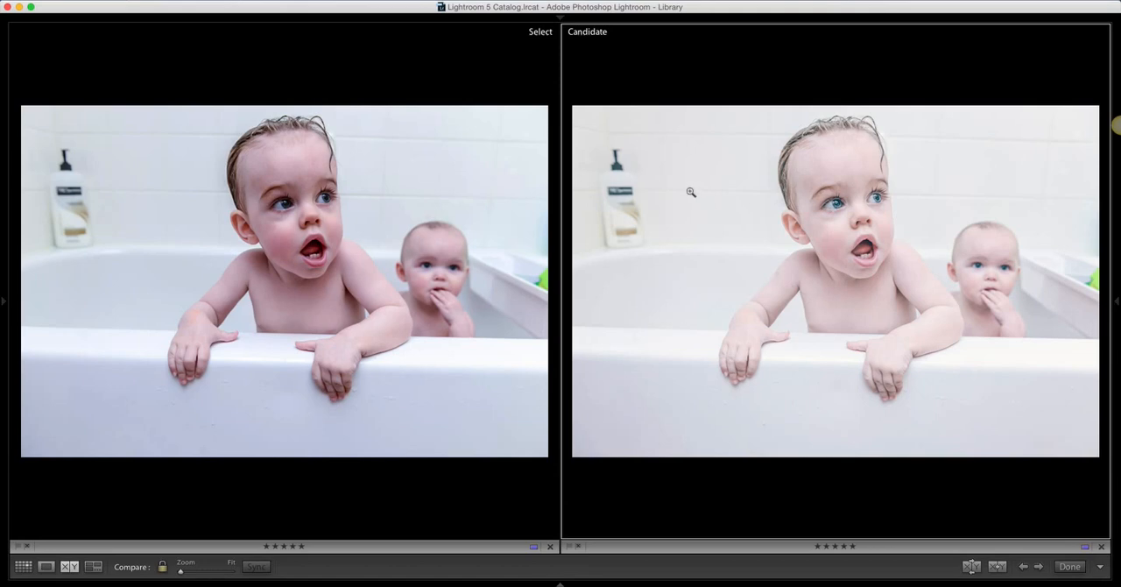
left_click(712, 191)
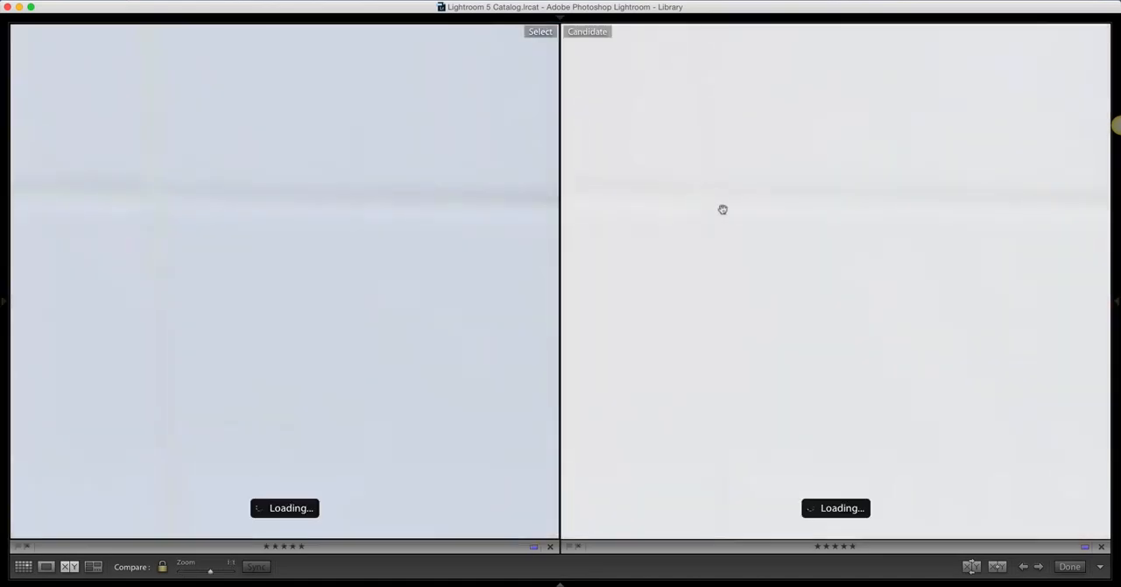
left_click(724, 212)
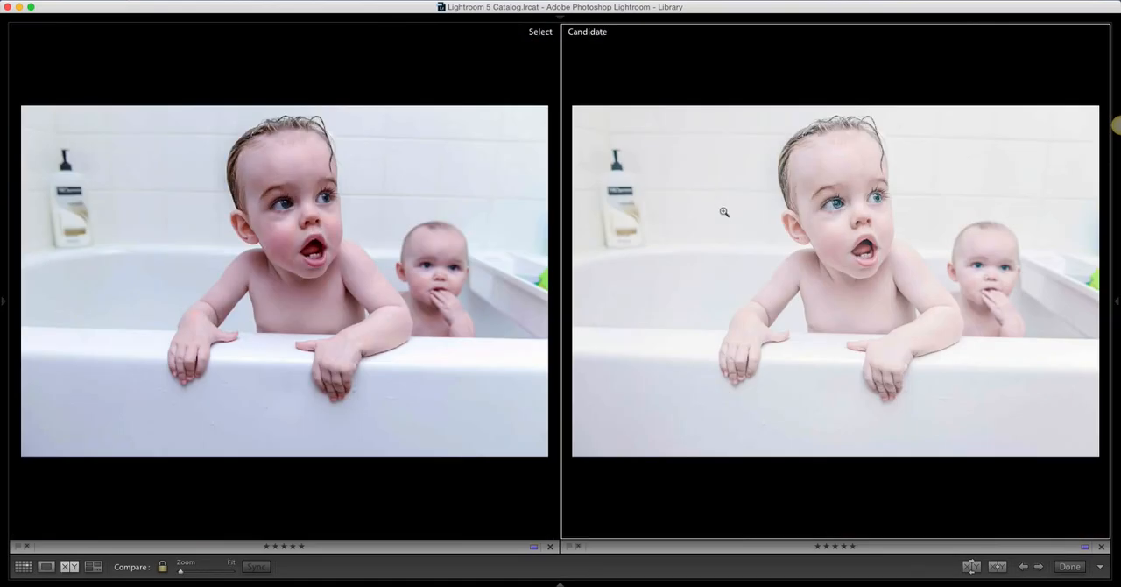
left_click(774, 218)
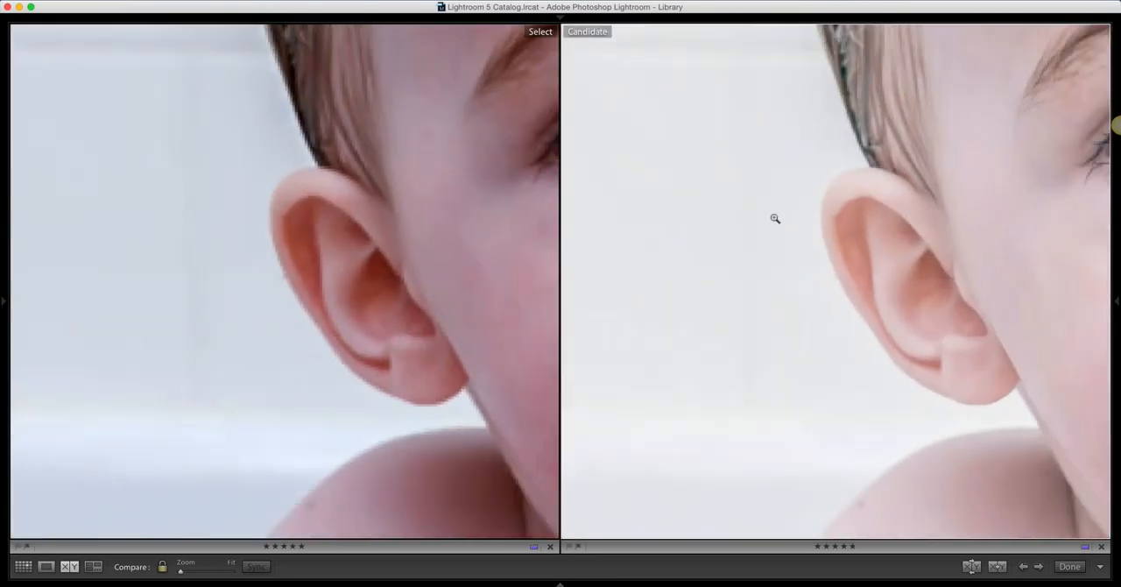
left_click(773, 218)
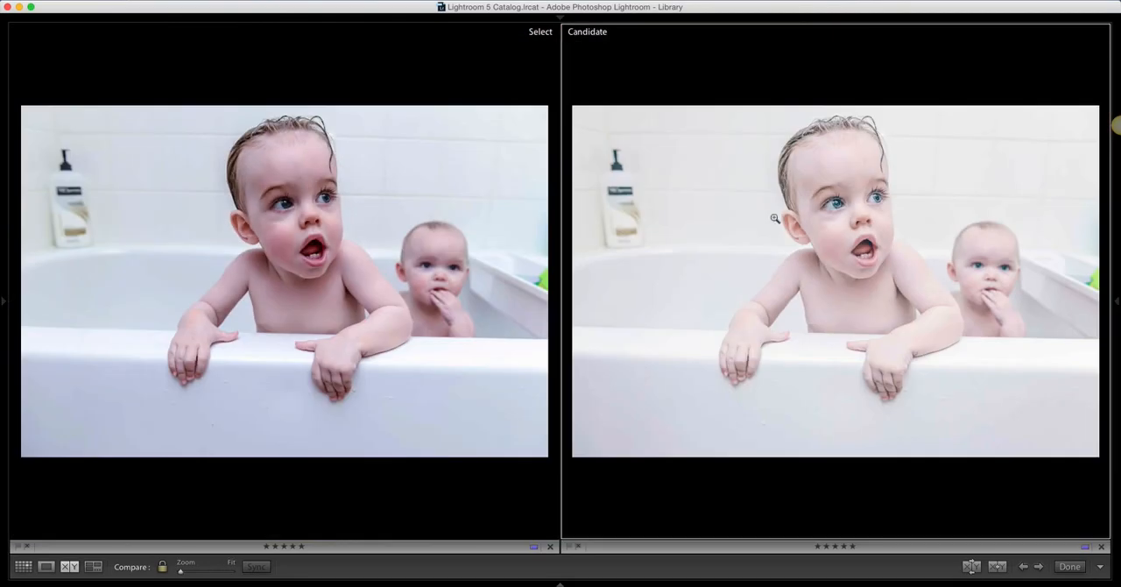
left_click(776, 217)
left_click(780, 217)
left_click(816, 218)
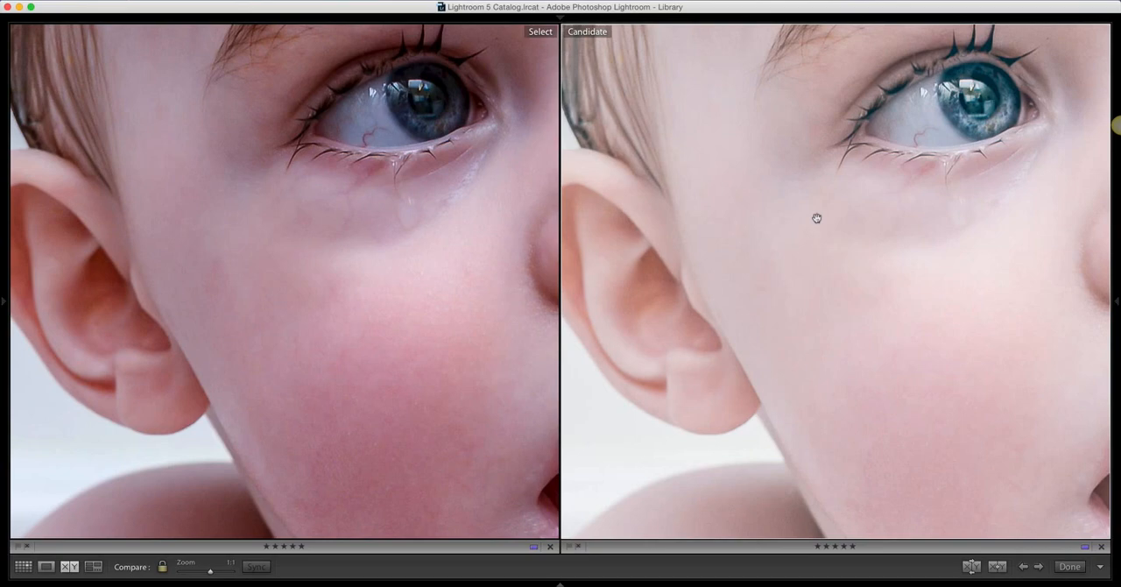
left_click(816, 218)
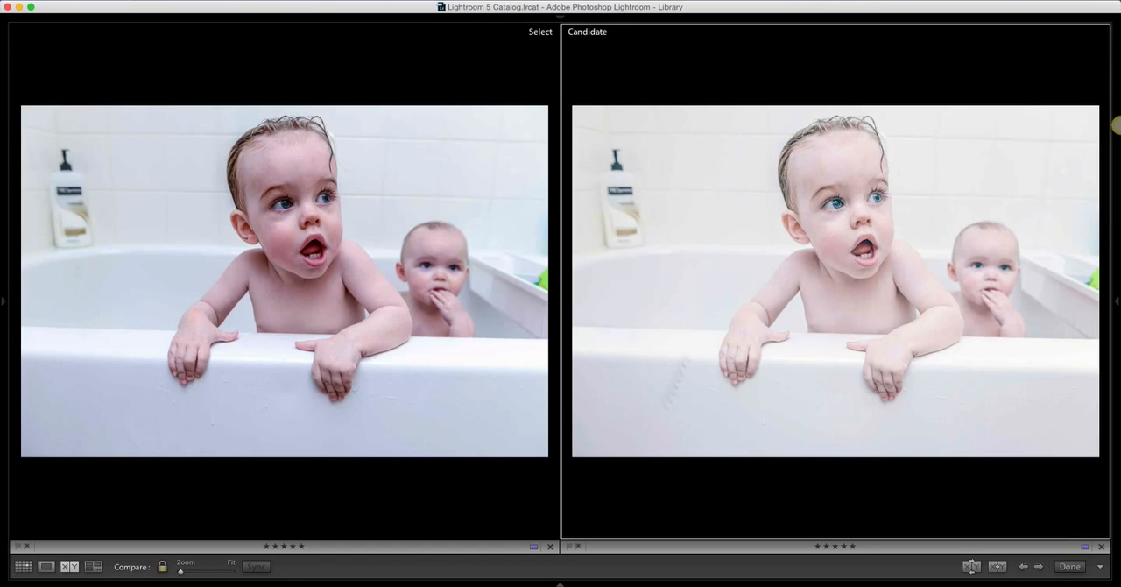
Examine the older child's eye, nose and cheek at 1:1 in both photos, and fit them back in view
mouse_move(557, 582)
left_click(825, 250)
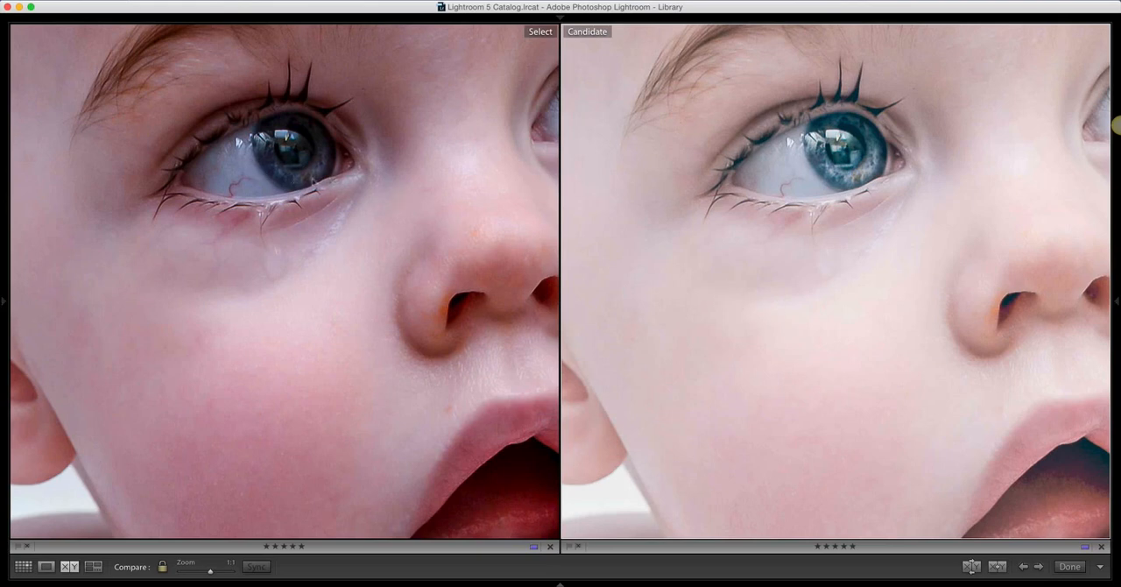
left_click(661, 242)
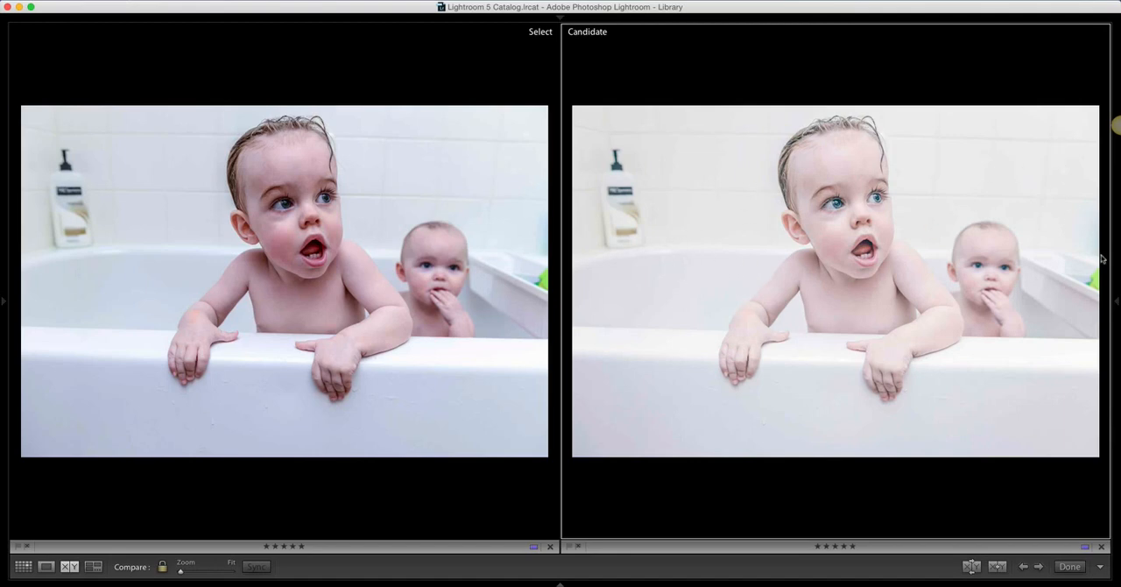
Open the brighter edited photo in Develop and crop it at the Original aspect around both children's heads and upper bodies, excluding the shampoo bottle
left_click(842, 37)
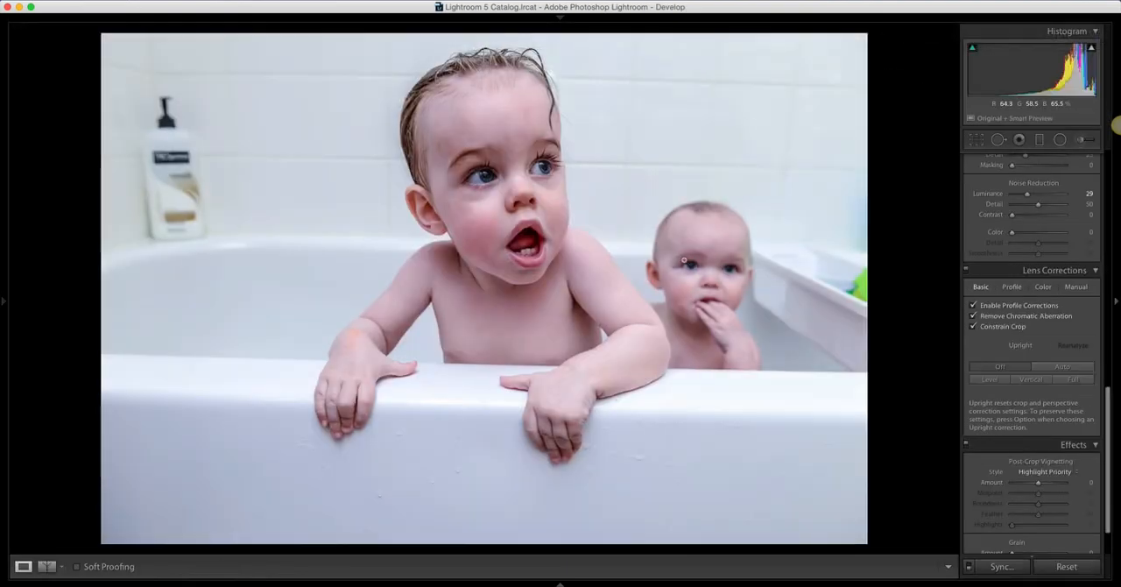
key("Right")
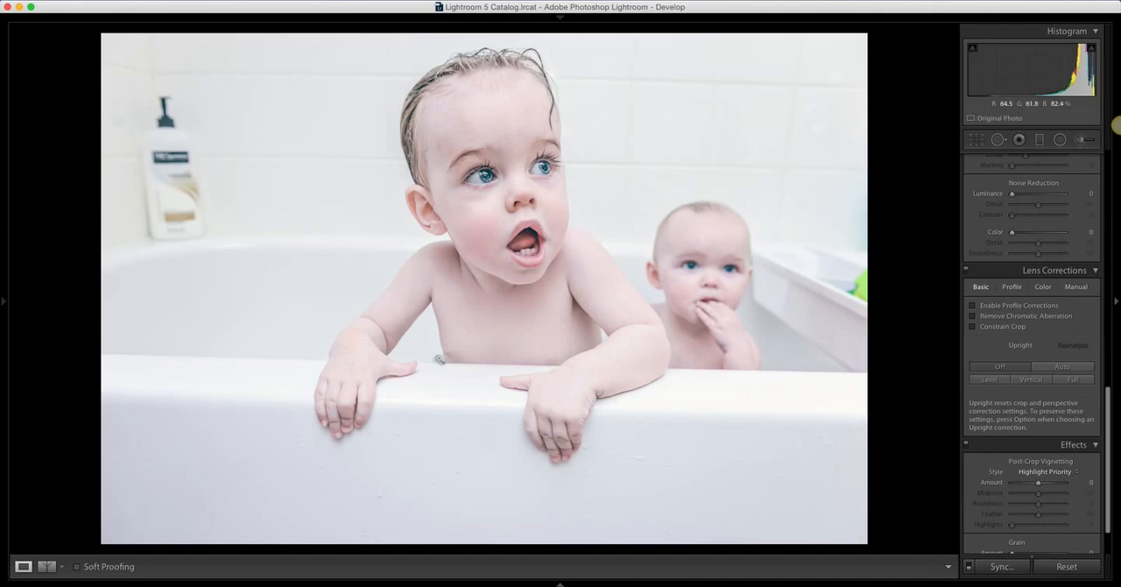
left_click(975, 139)
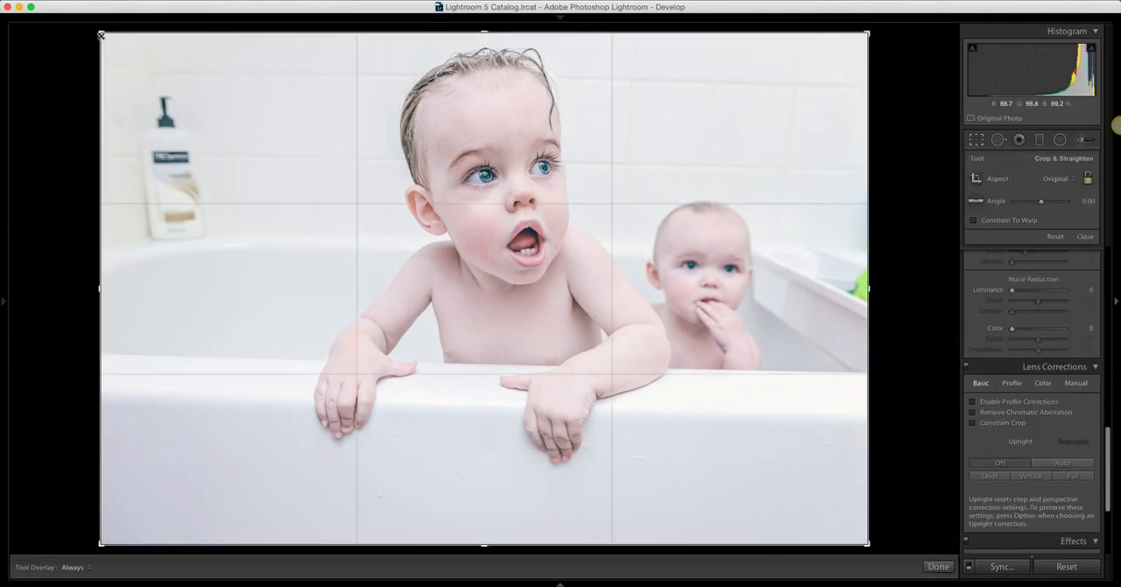
left_click_drag(99, 32, 286, 130)
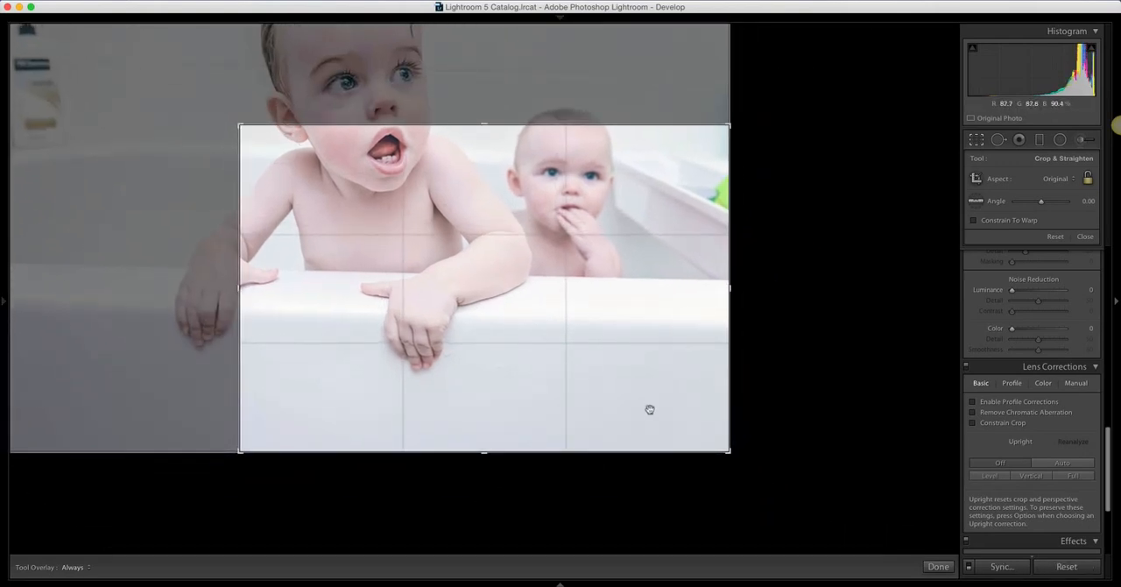
left_click_drag(727, 452, 674, 415)
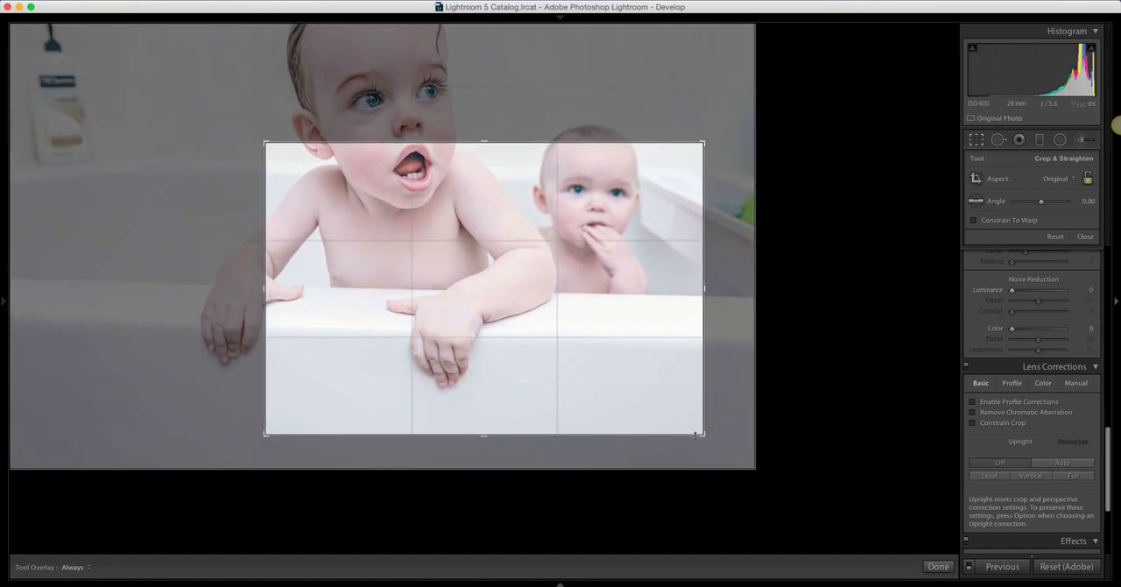
left_click_drag(551, 320, 561, 468)
key("Return")
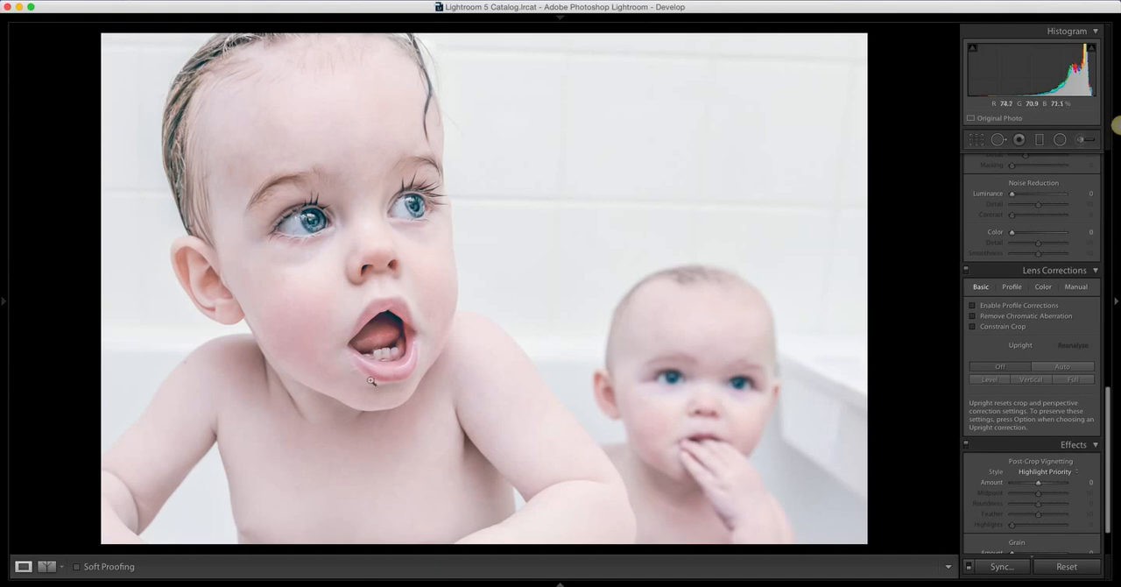
Refine the crop by shifting it slightly toward the shampoo bottle side and enlarging the frame a little around both children
left_click(977, 139)
left_click_drag(564, 202, 590, 209)
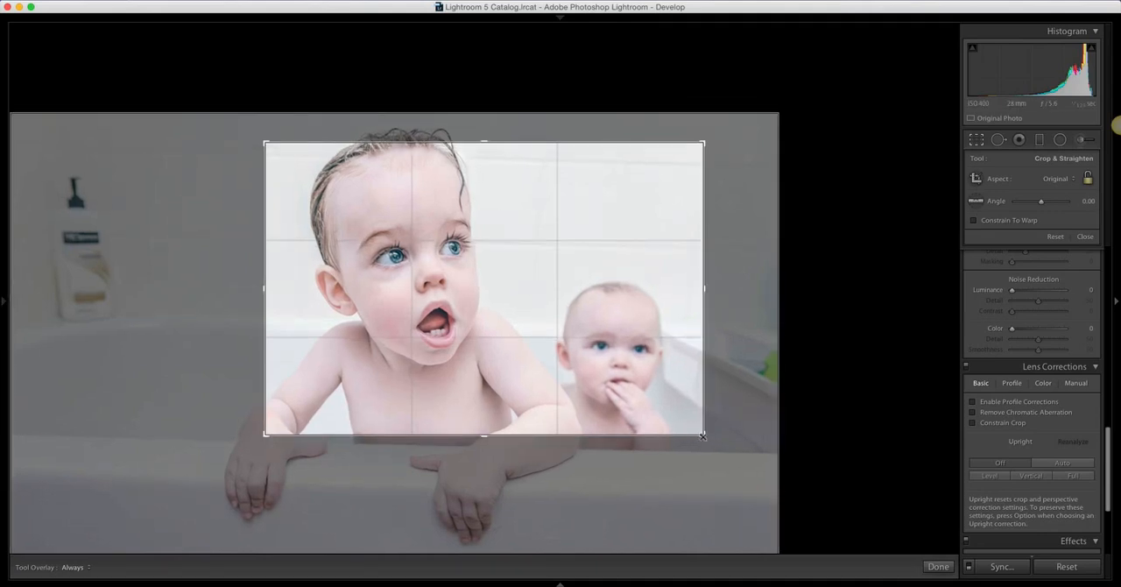
left_click_drag(699, 432, 707, 441)
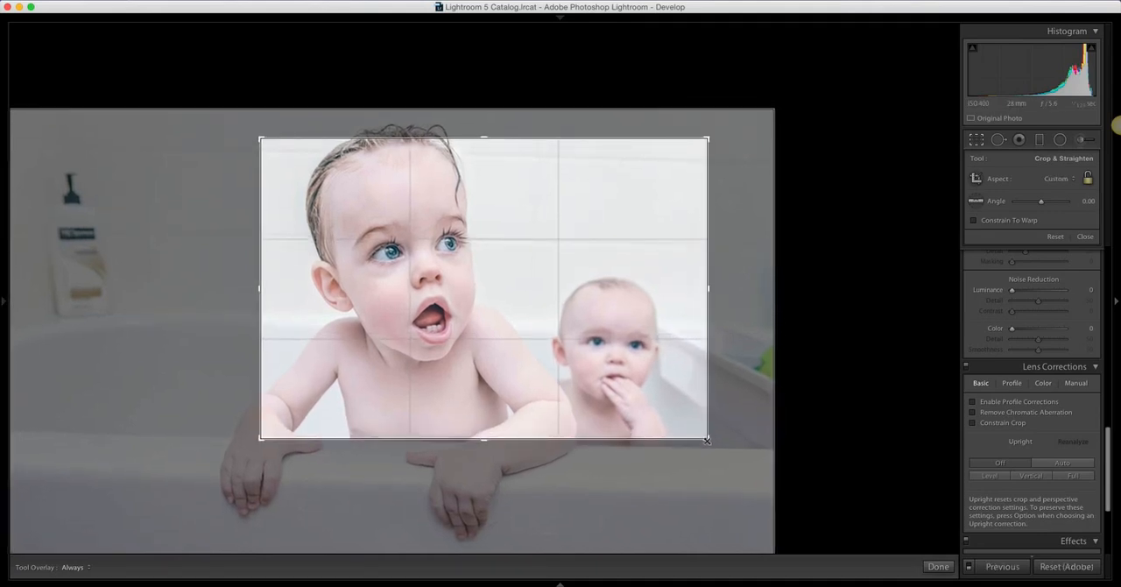
key("Return")
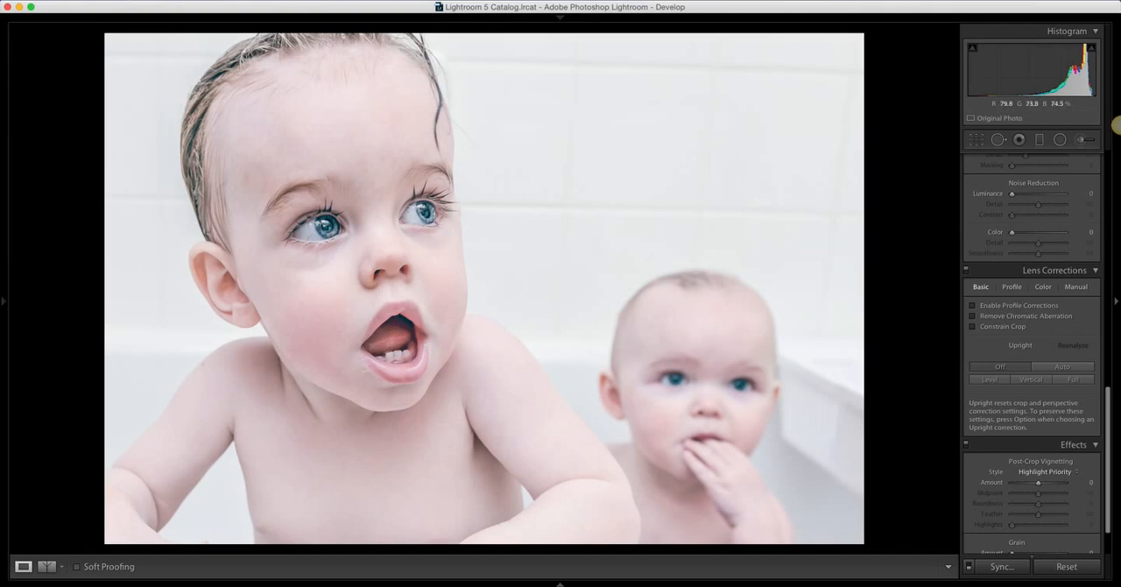
left_click(700, 7)
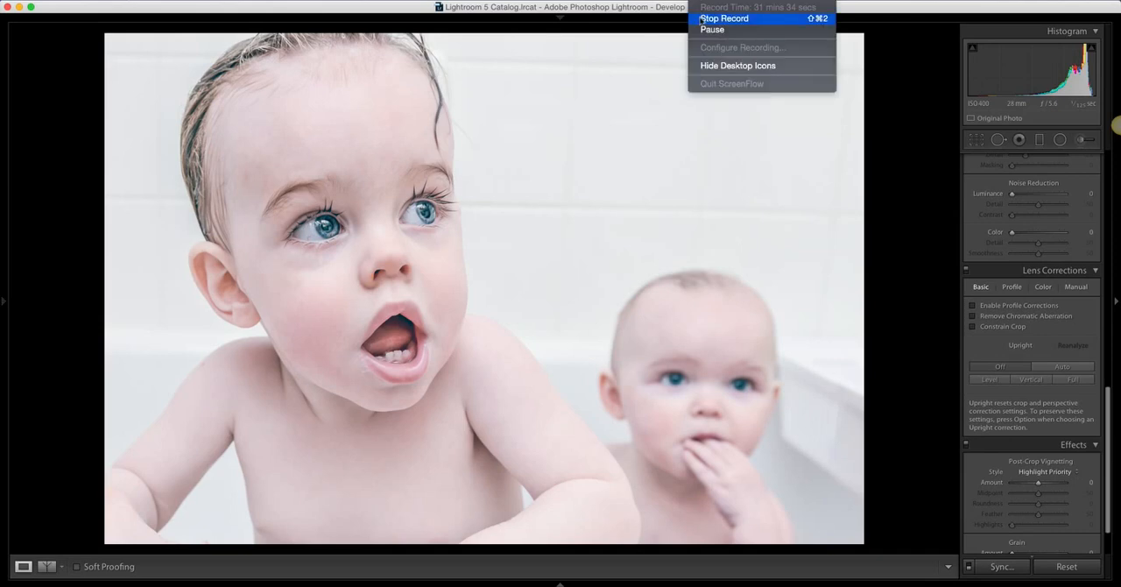
left_click(1117, 125)
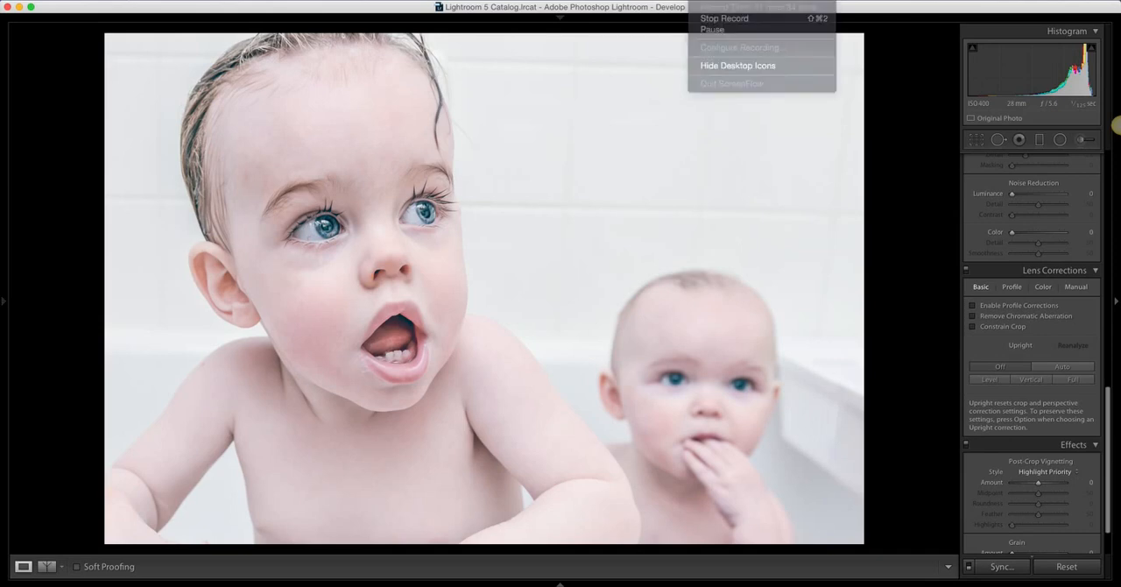